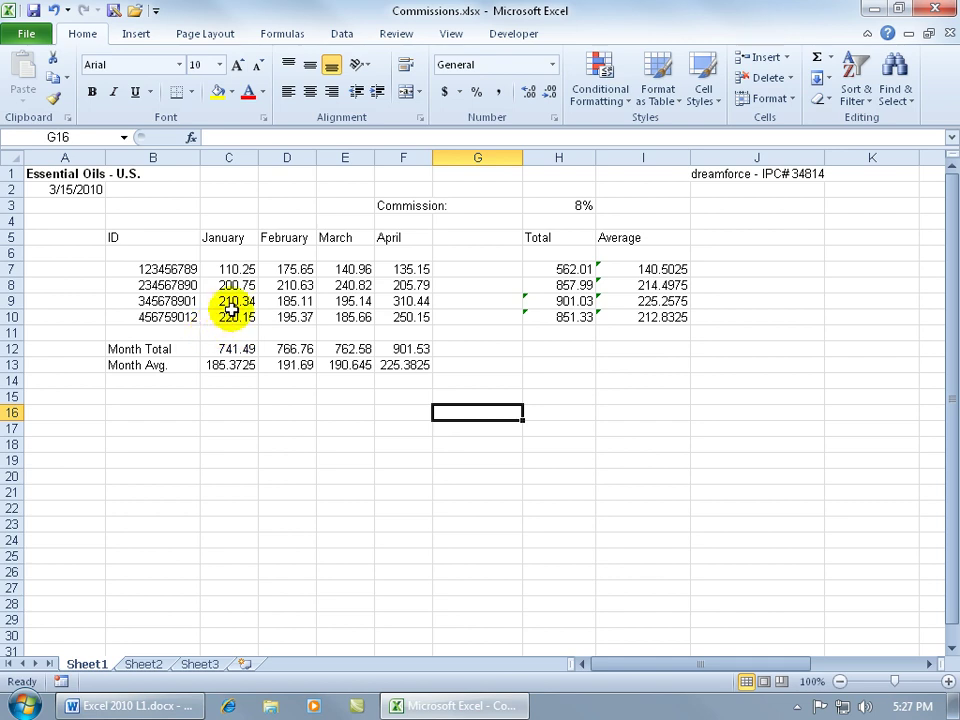
Step: Select January's values C7:C10 and add Maximum to the status bar summary, showing 220.15
{"action": "left_click_drag", "start_coordinate": [236, 268], "coordinate": [241, 317]}
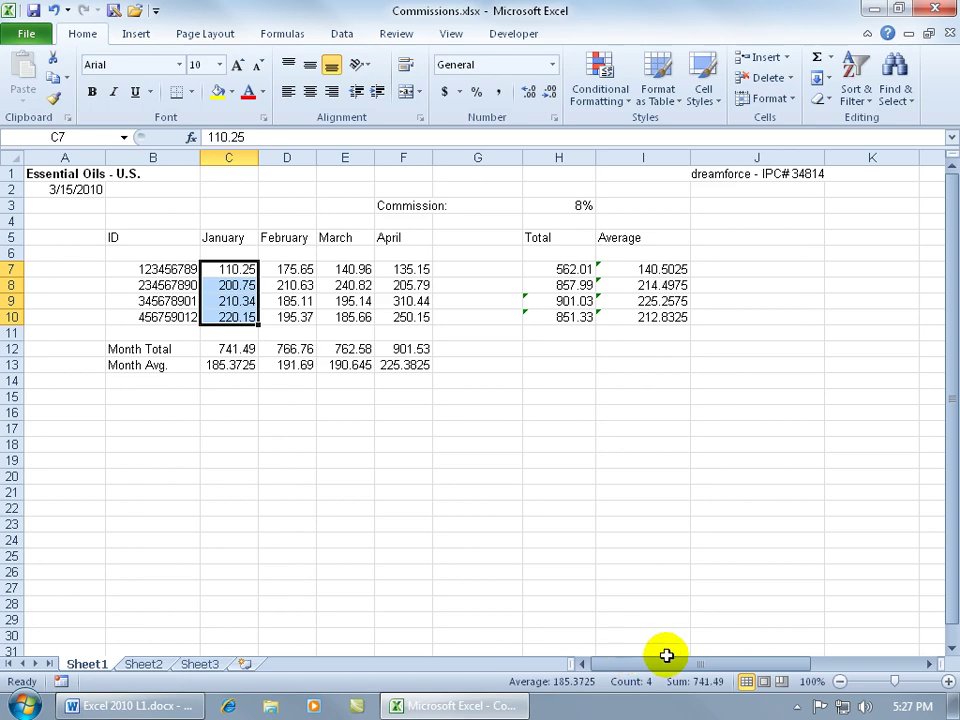
{"action": "right_click", "coordinate": [462, 684]}
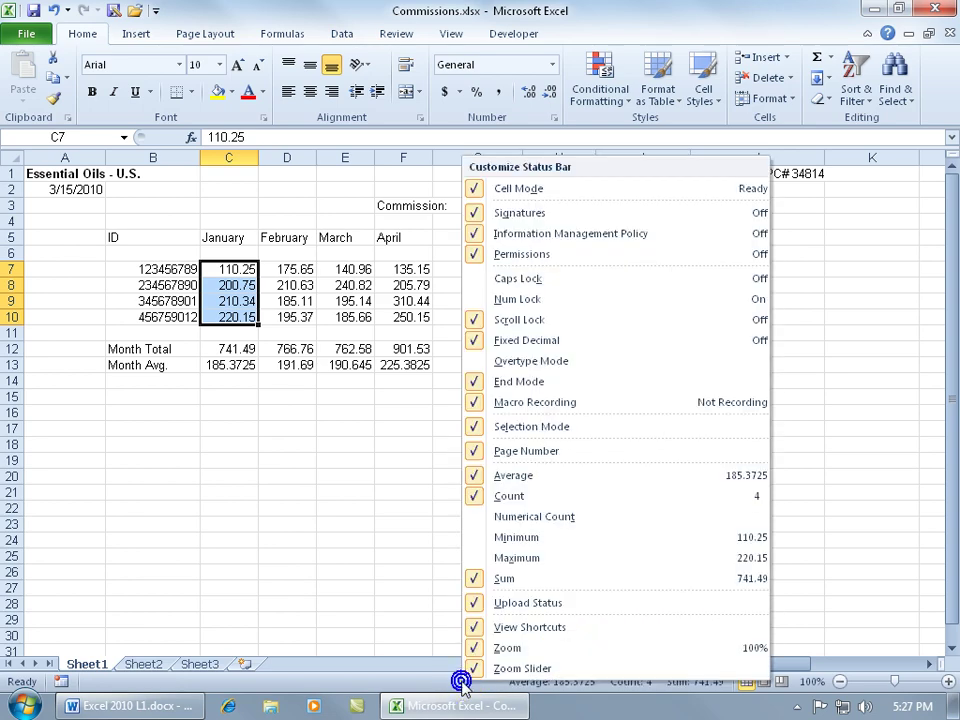
{"action": "left_click", "coordinate": [527, 561]}
{"action": "left_click", "coordinate": [332, 498]}
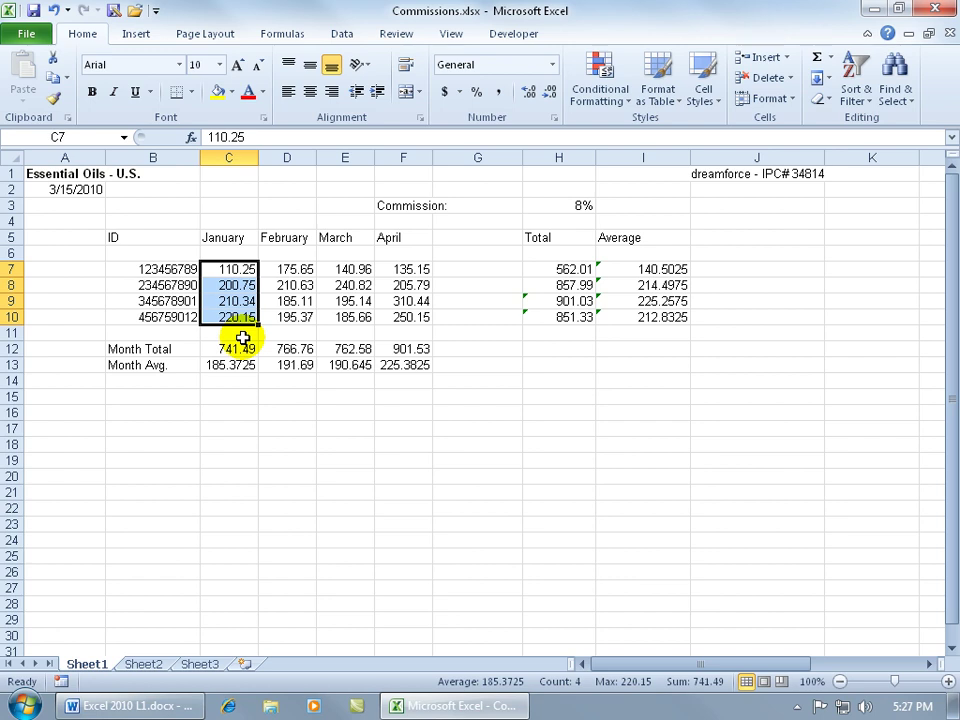
Step: Enter the labels 'Highest (Max)' in B15 and 'Lowest (Min)' in B16
{"action": "left_click", "coordinate": [182, 396]}
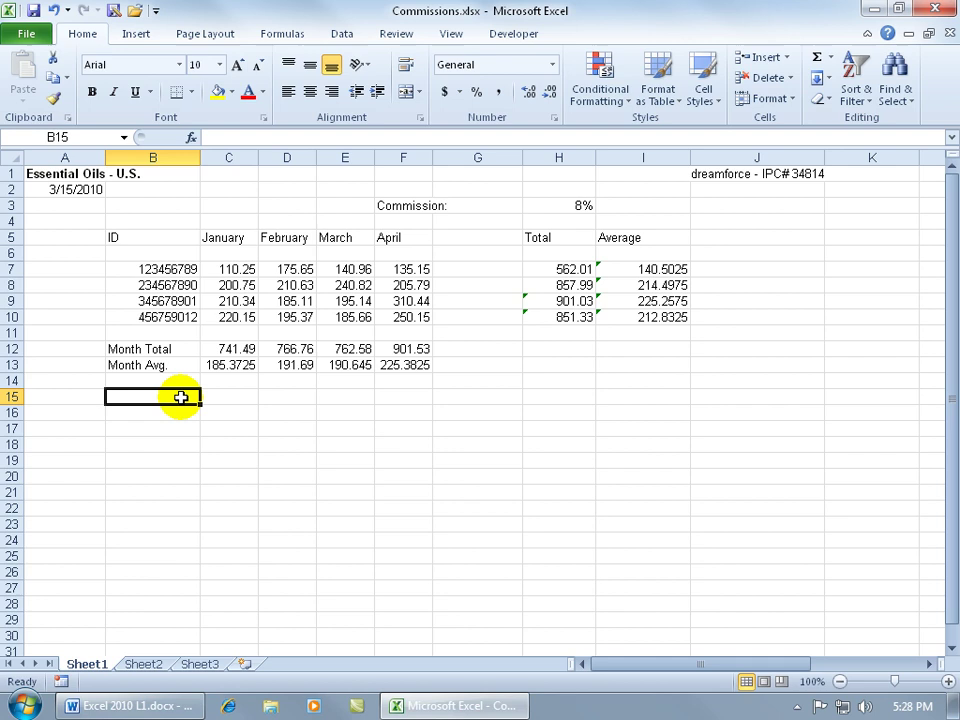
{"action": "type", "text": "Highest"}
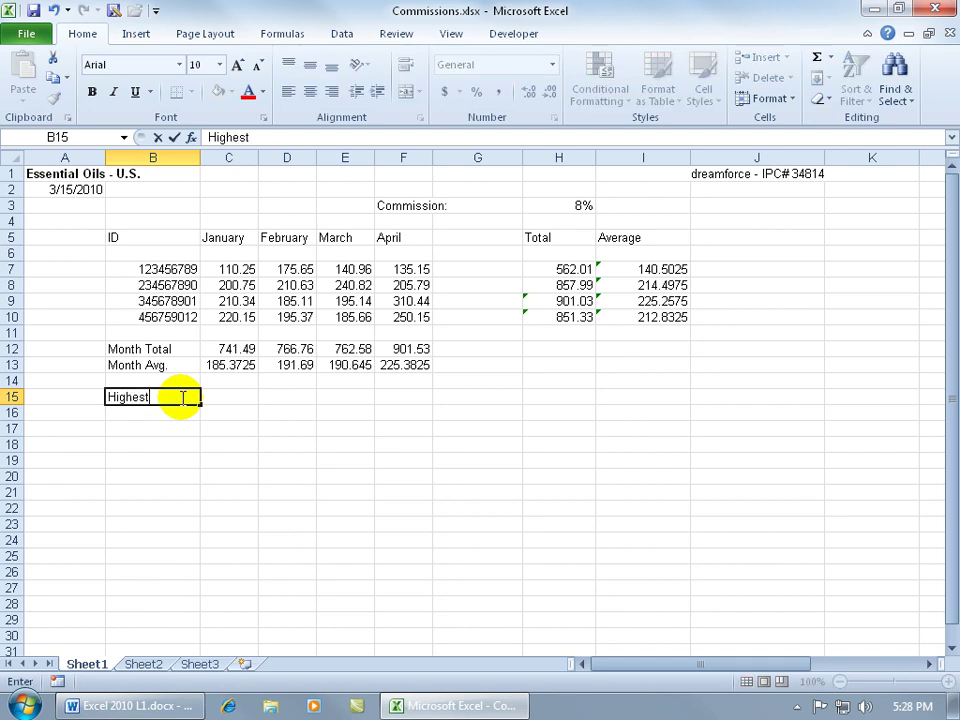
{"action": "type", "text": " (Max)"}
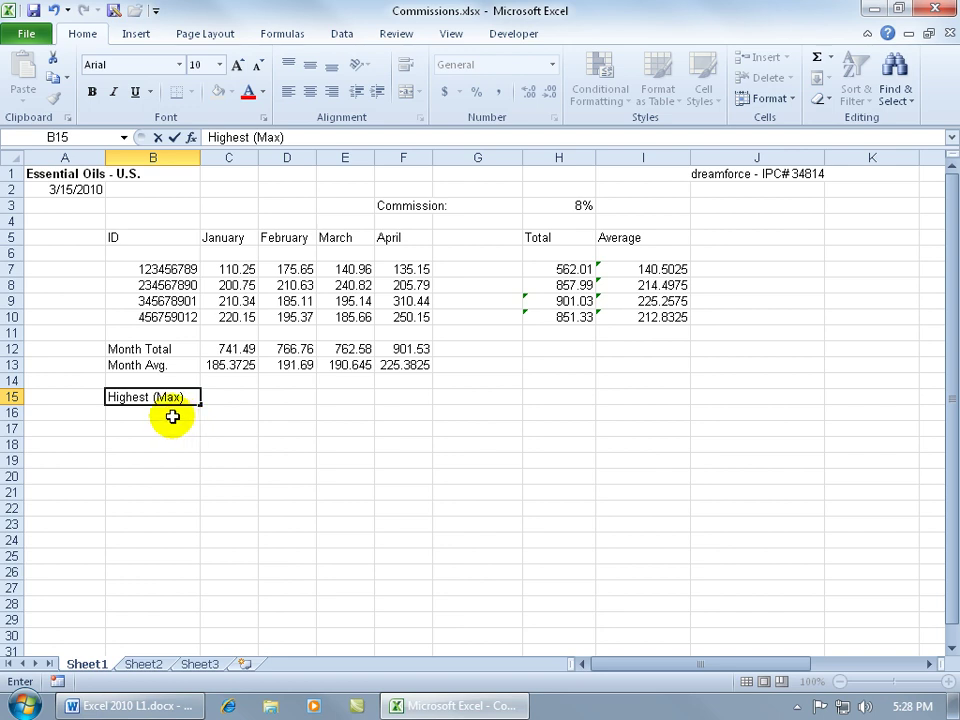
{"action": "key", "text": "Return"}
{"action": "type", "text": "Lowest"}
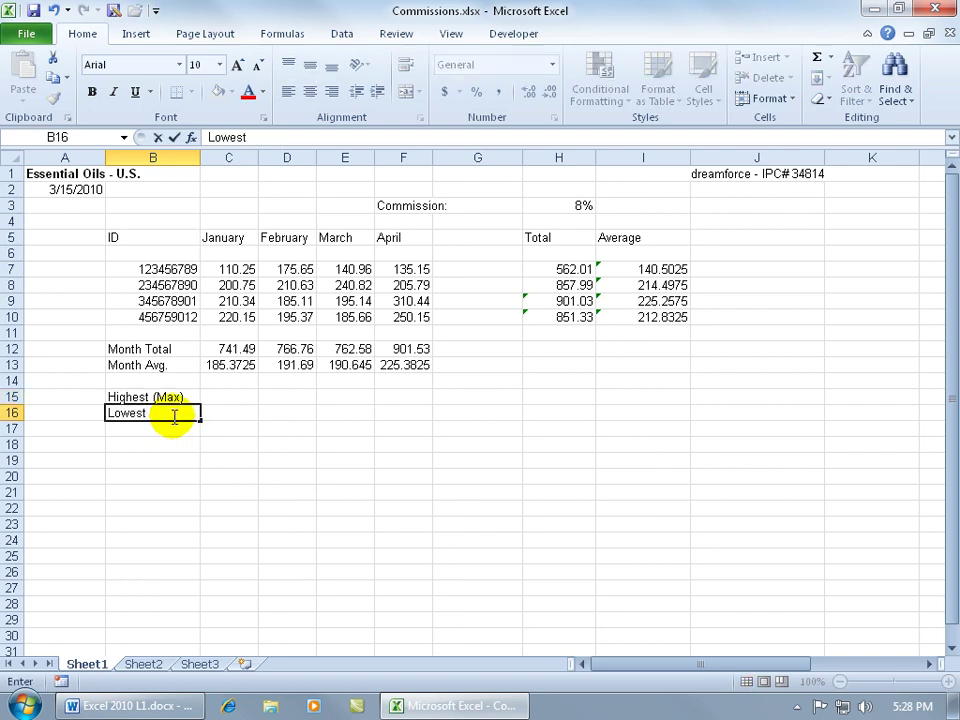
{"action": "type", "text": " (Min)"}
{"action": "key", "text": "Return"}
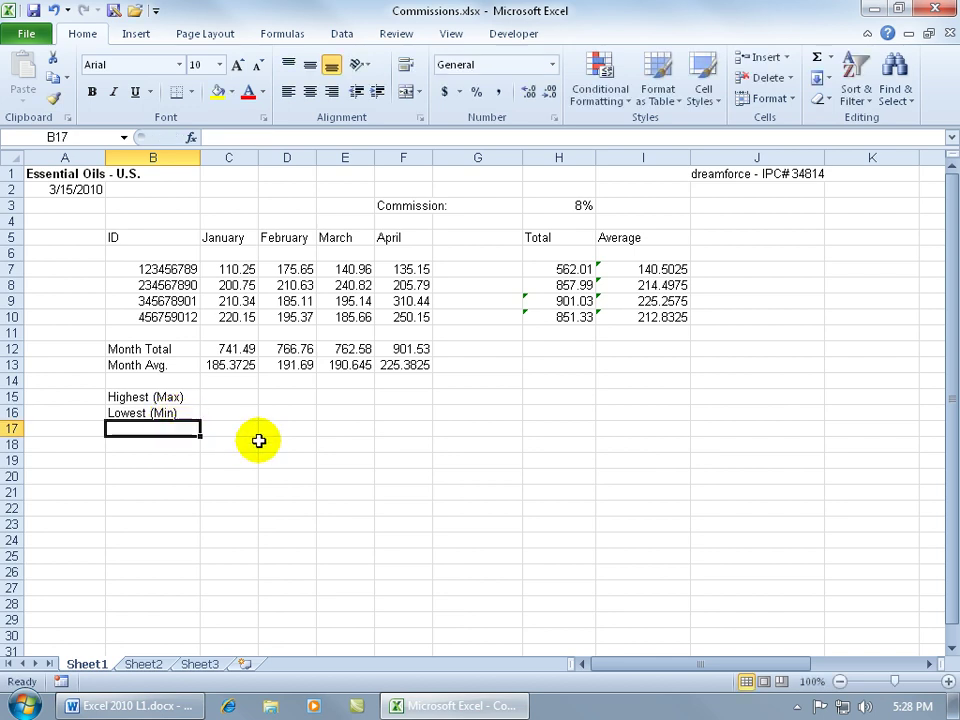
{"action": "left_click", "coordinate": [231, 397]}
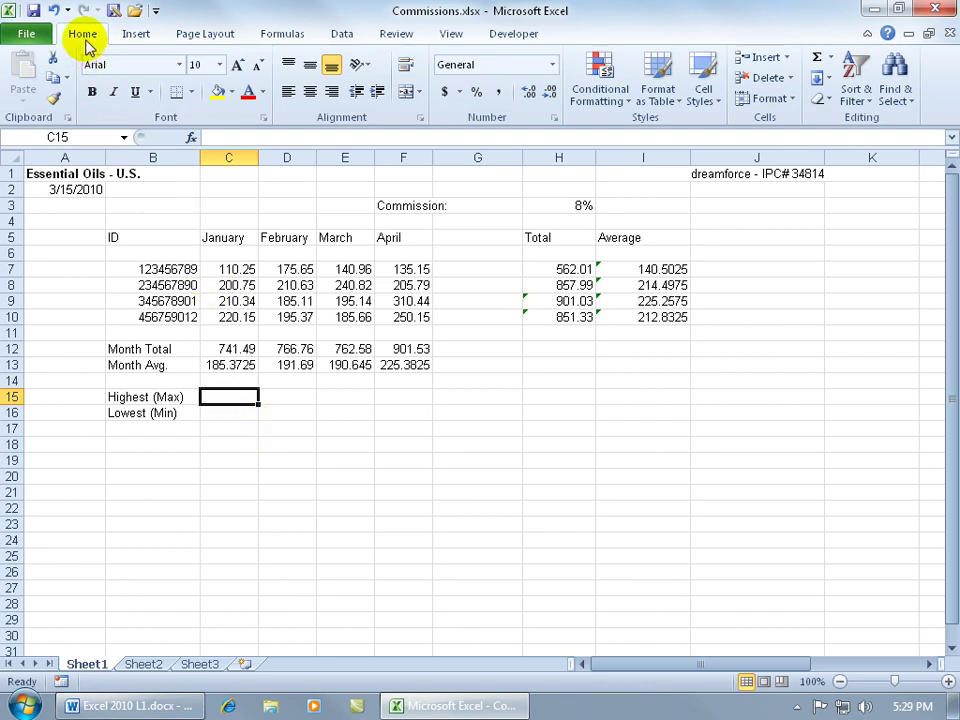
Step: Use AutoSum Max in C15 with the range adjusted to C7:C10, giving 220.15
{"action": "left_click", "coordinate": [832, 58]}
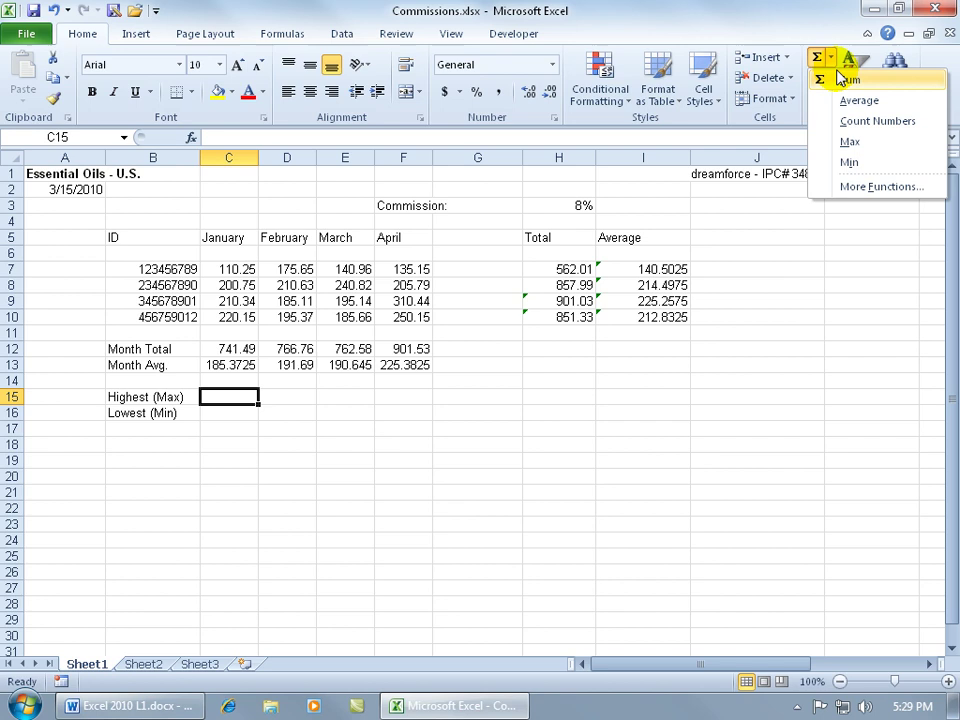
{"action": "left_click", "coordinate": [852, 143]}
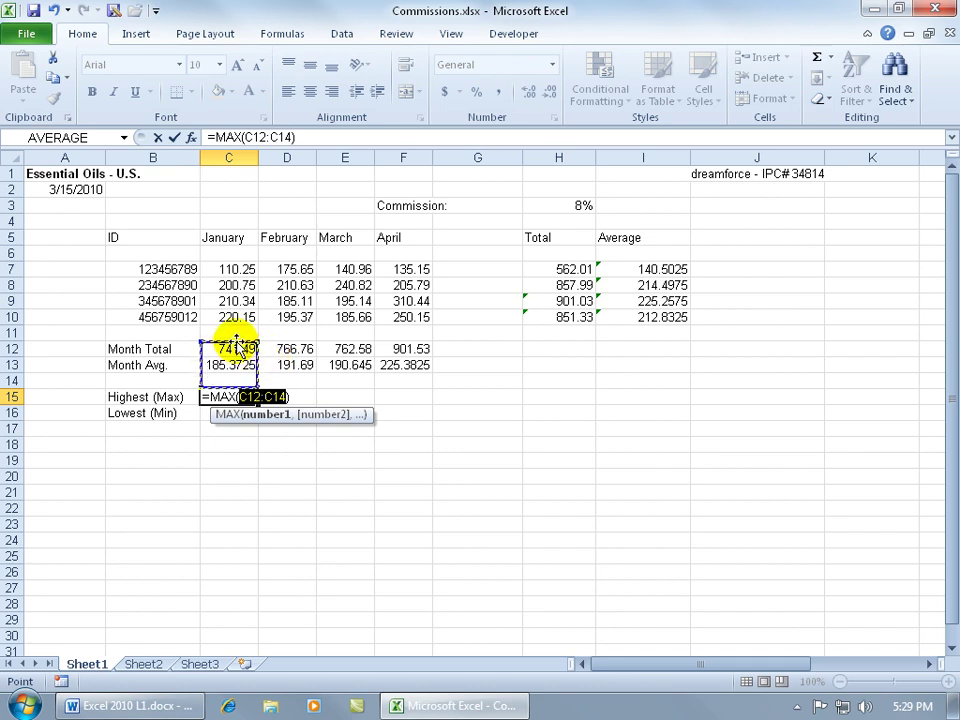
{"action": "left_click_drag", "start_coordinate": [237, 343], "coordinate": [240, 278]}
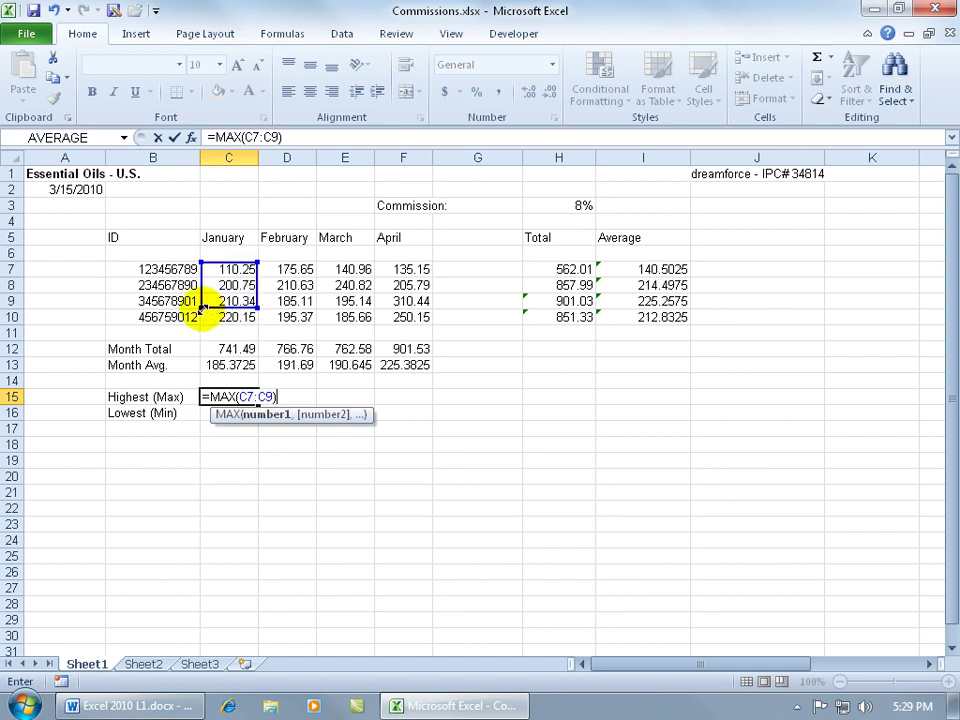
{"action": "left_click_drag", "start_coordinate": [202, 305], "coordinate": [202, 320]}
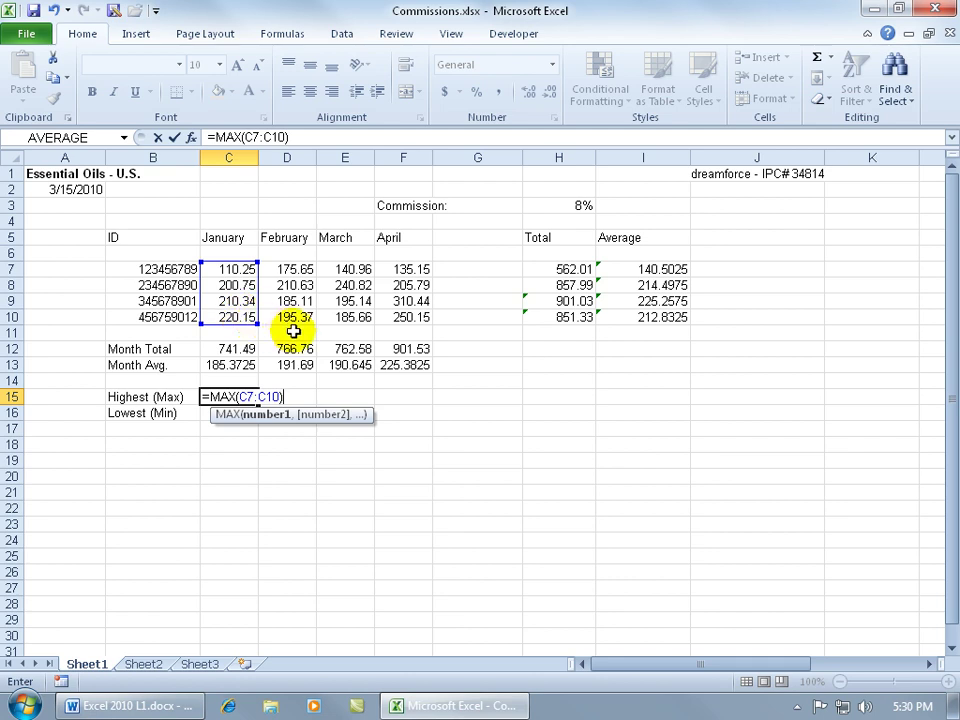
{"action": "key", "text": "Return"}
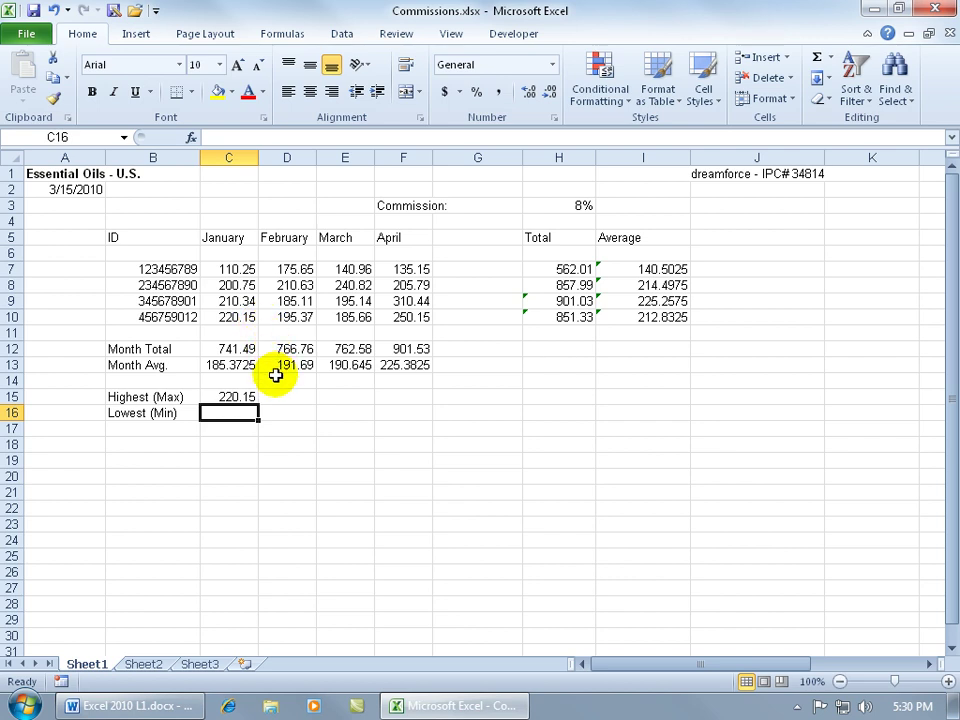
Step: Check C15's formula, then start =MAX( in D15 from the function suggestions
{"action": "left_click", "coordinate": [245, 397]}
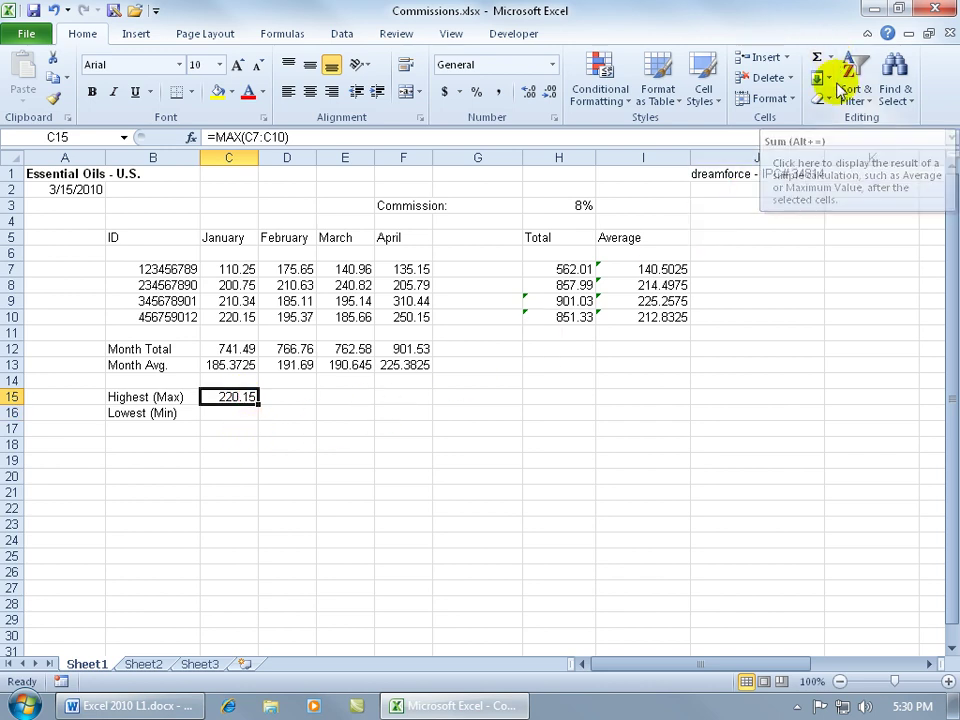
{"action": "left_click", "coordinate": [287, 397]}
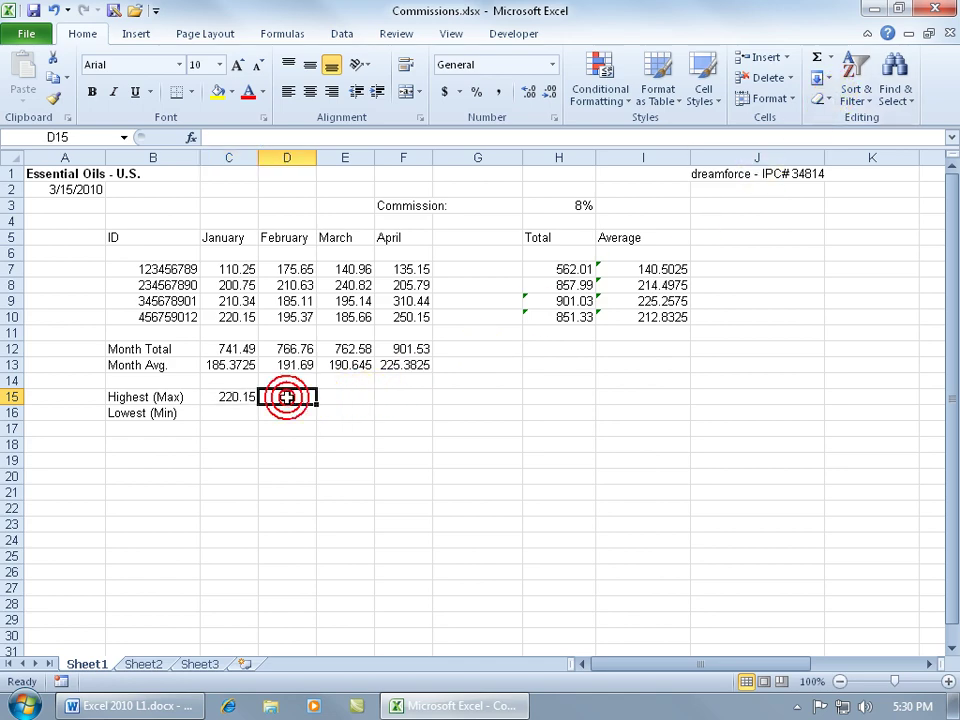
{"action": "type", "text": "=ma"}
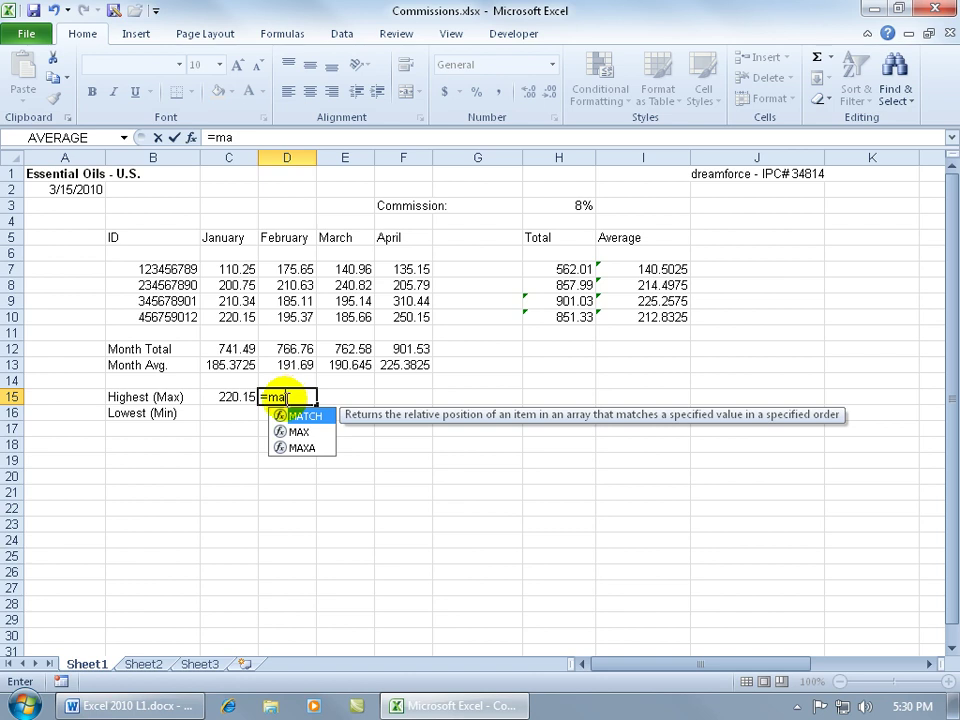
{"action": "key", "text": "Down"}
{"action": "key", "text": "Tab"}
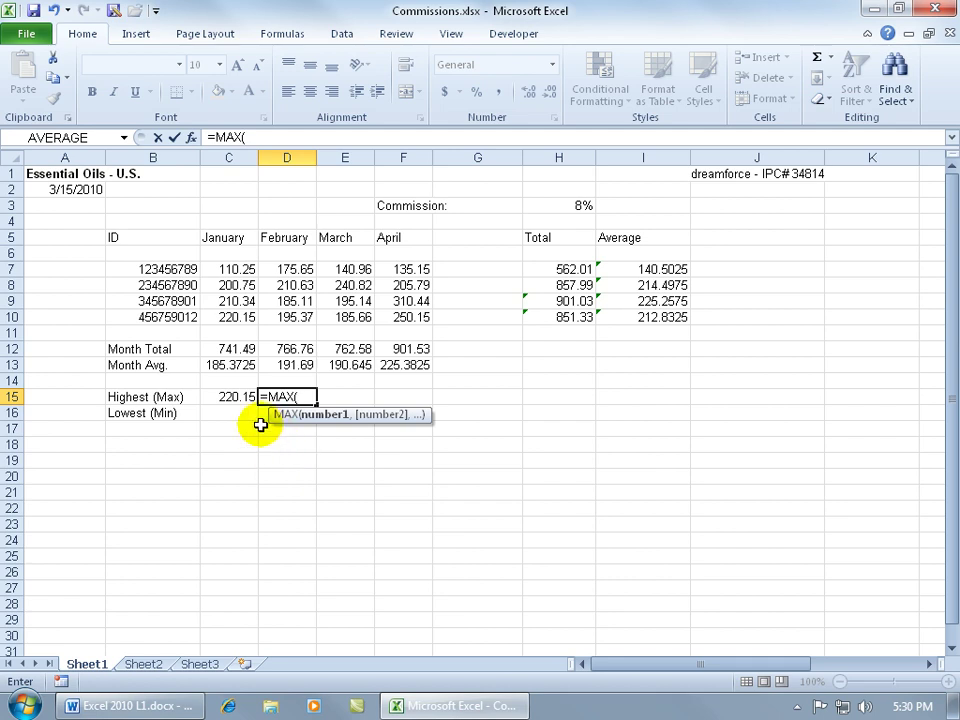
{"action": "key", "text": "BackSpace"}
{"action": "key", "text": "BackSpace"}
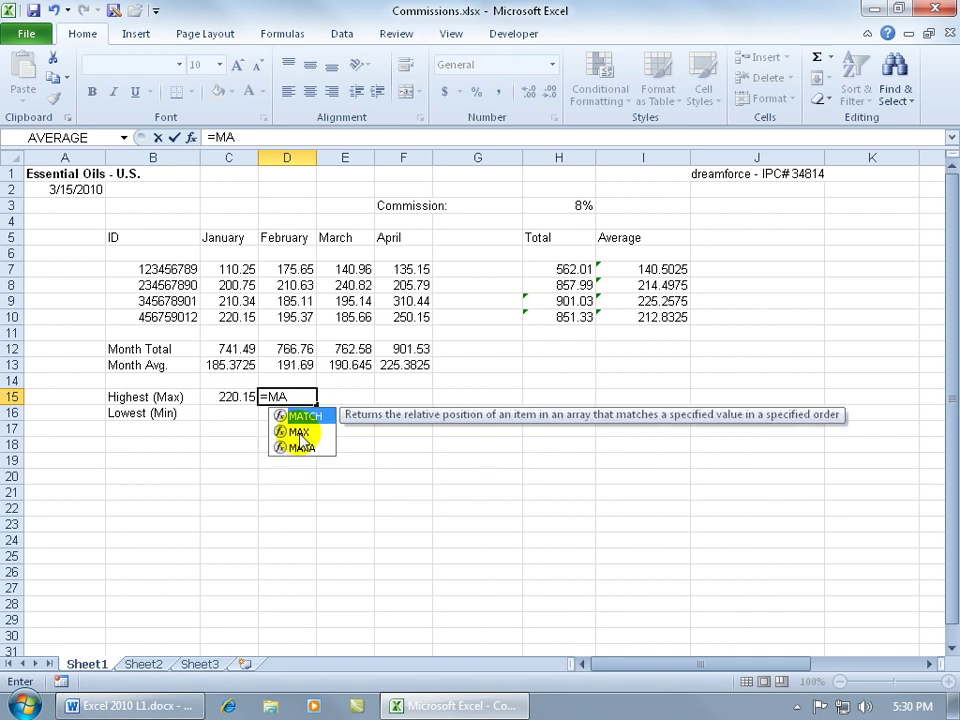
{"action": "double_click", "coordinate": [299, 433]}
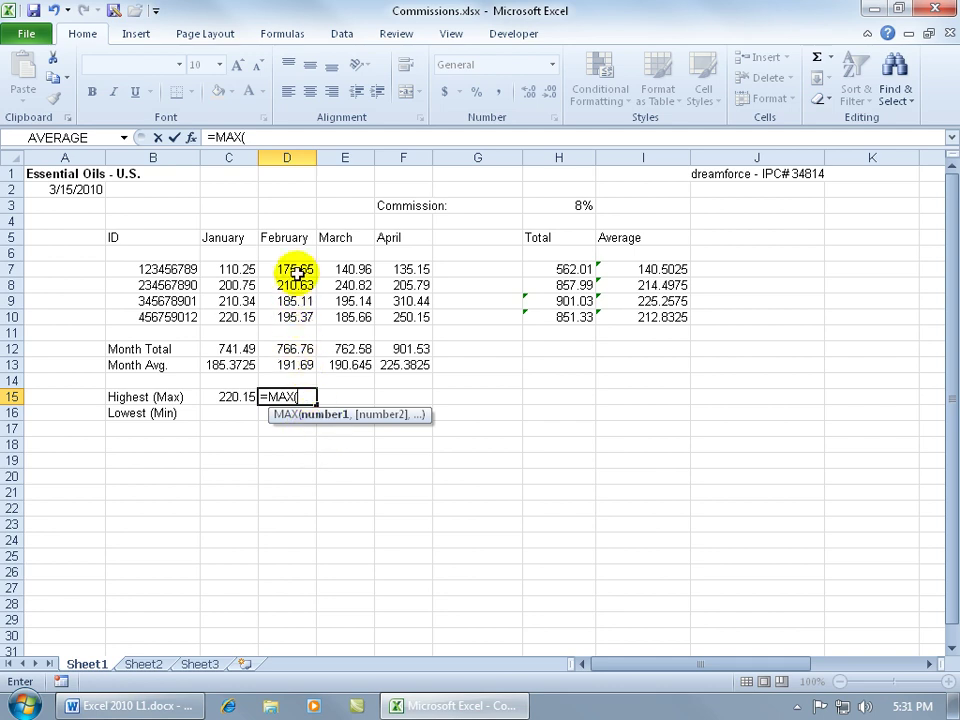
Step: Complete D15 as =MAX(D7:D10,E7:E10,F7:F10), returning 310.44
{"action": "left_click_drag", "start_coordinate": [297, 272], "coordinate": [297, 316]}
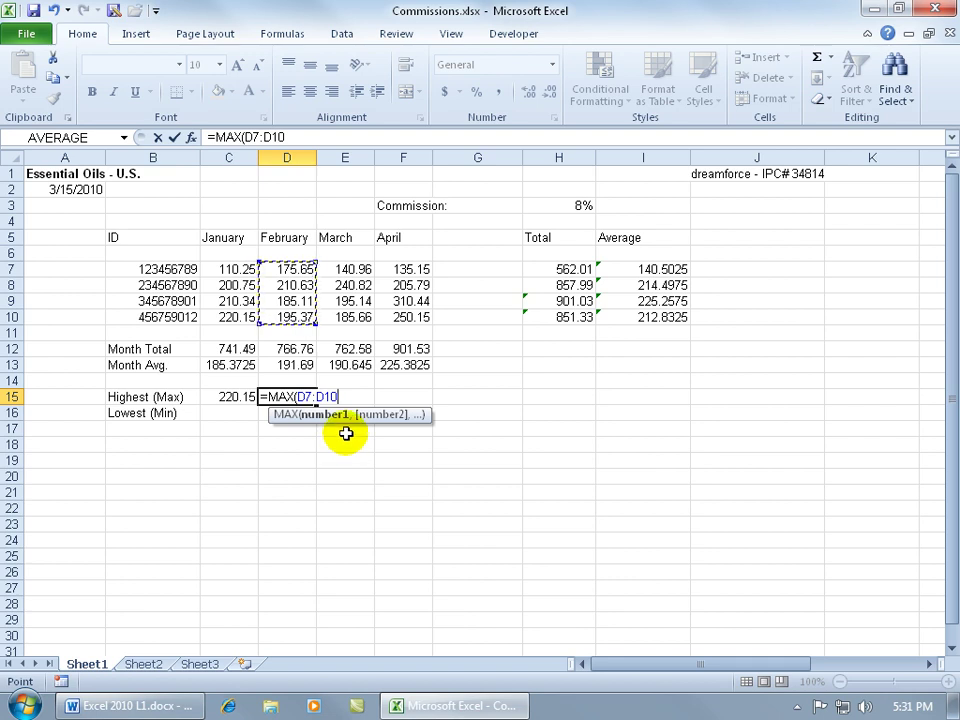
{"action": "type", "text": ","}
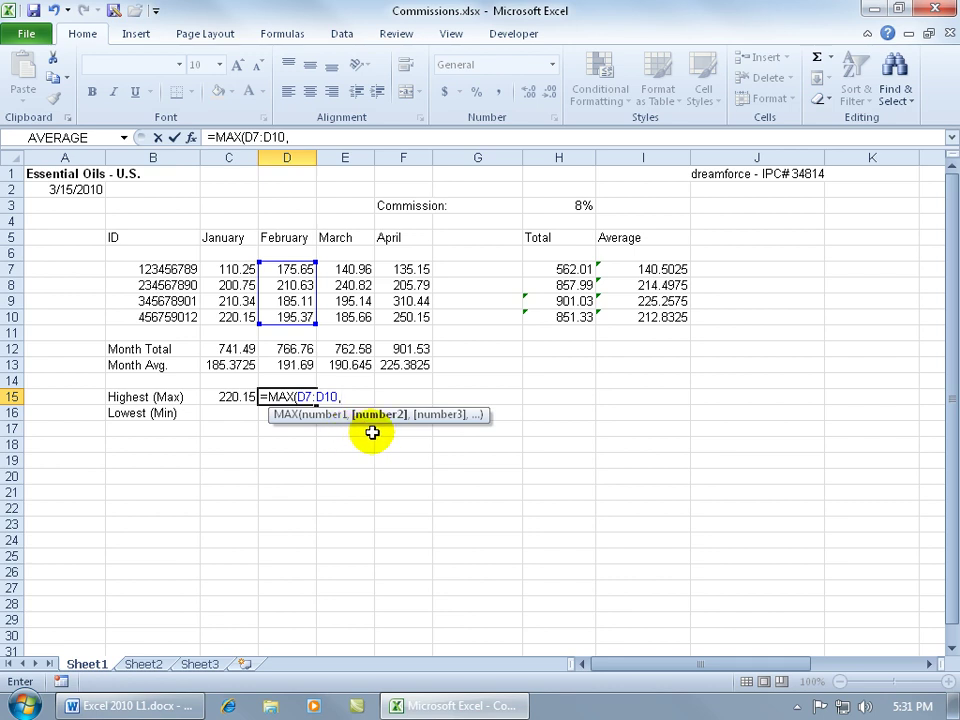
{"action": "left_click_drag", "start_coordinate": [345, 269], "coordinate": [362, 317]}
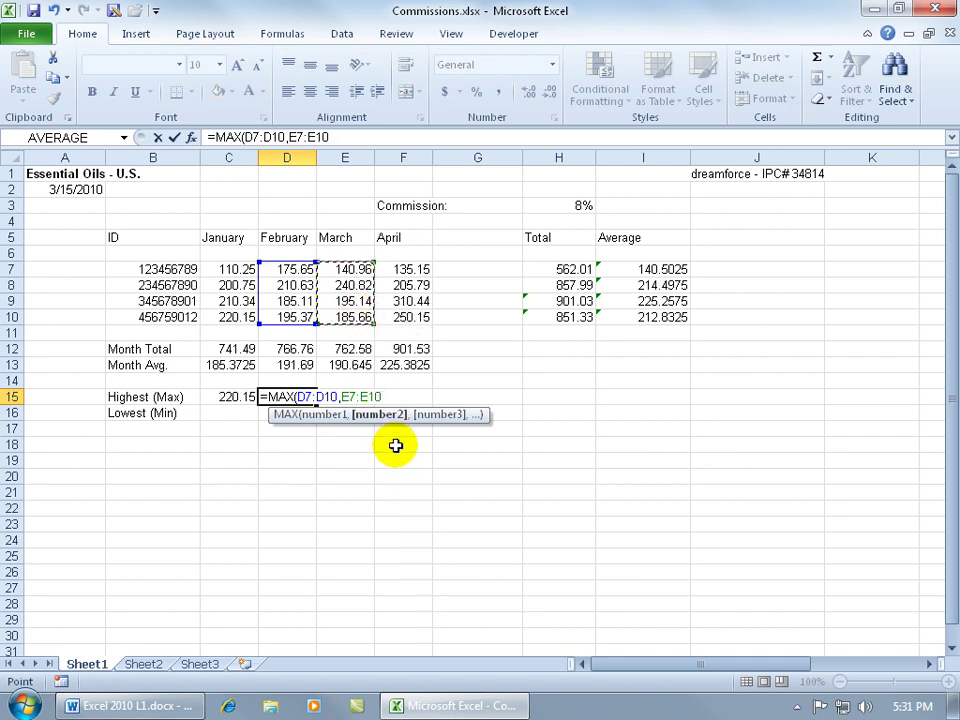
{"action": "type", "text": ","}
{"action": "left_click_drag", "start_coordinate": [405, 270], "coordinate": [407, 317]}
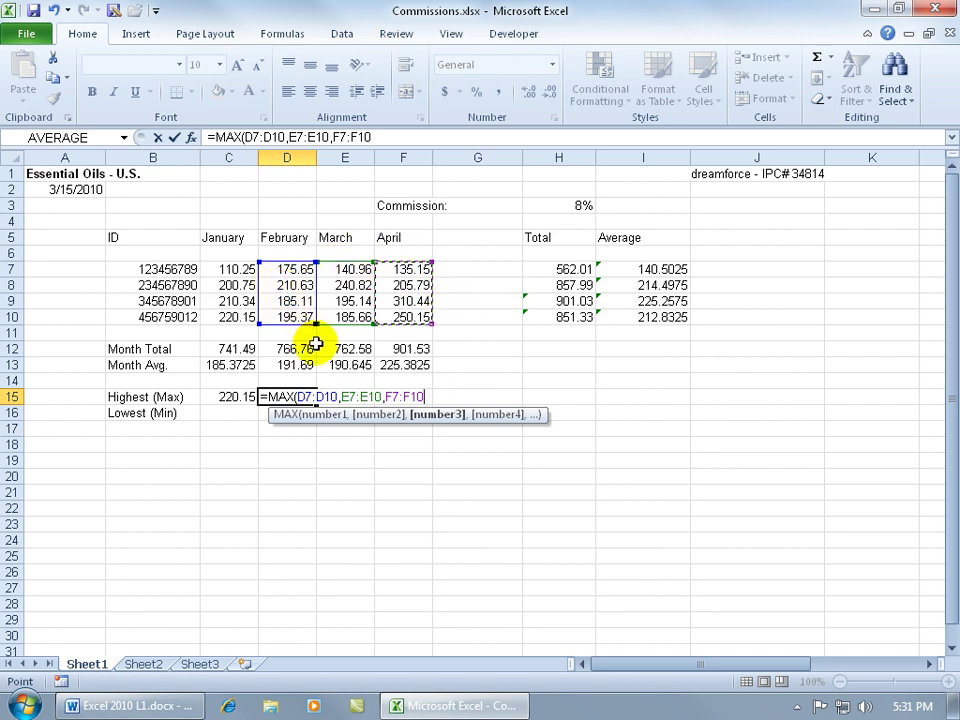
{"action": "key", "text": "Return"}
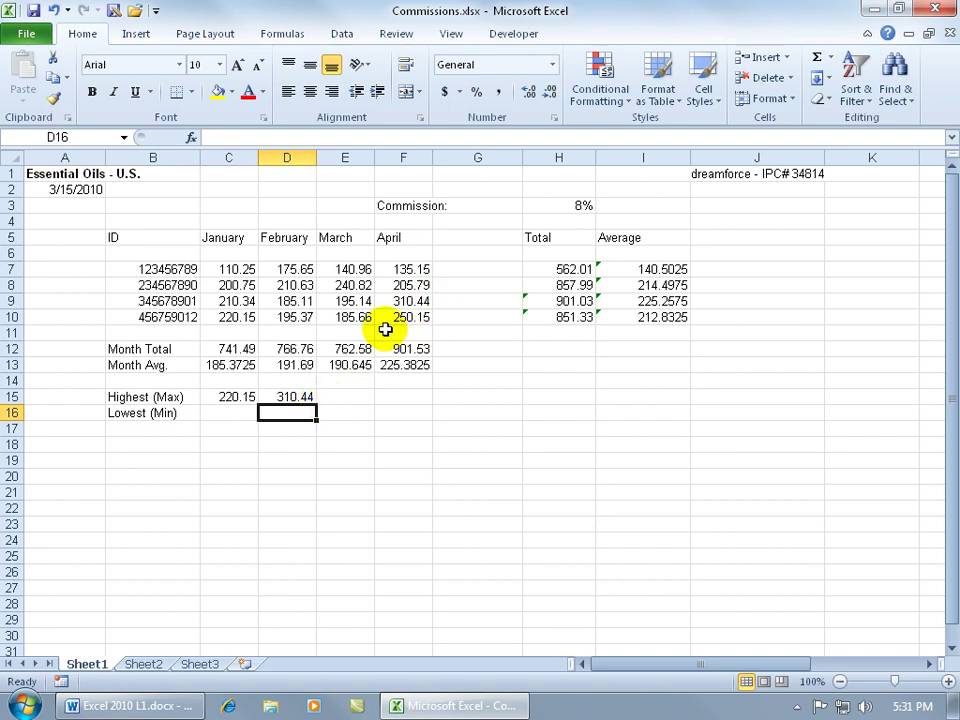
Step: Trim D15's formula to =MAX(D7:D10) so it shows 210.63
{"action": "double_click", "coordinate": [287, 397]}
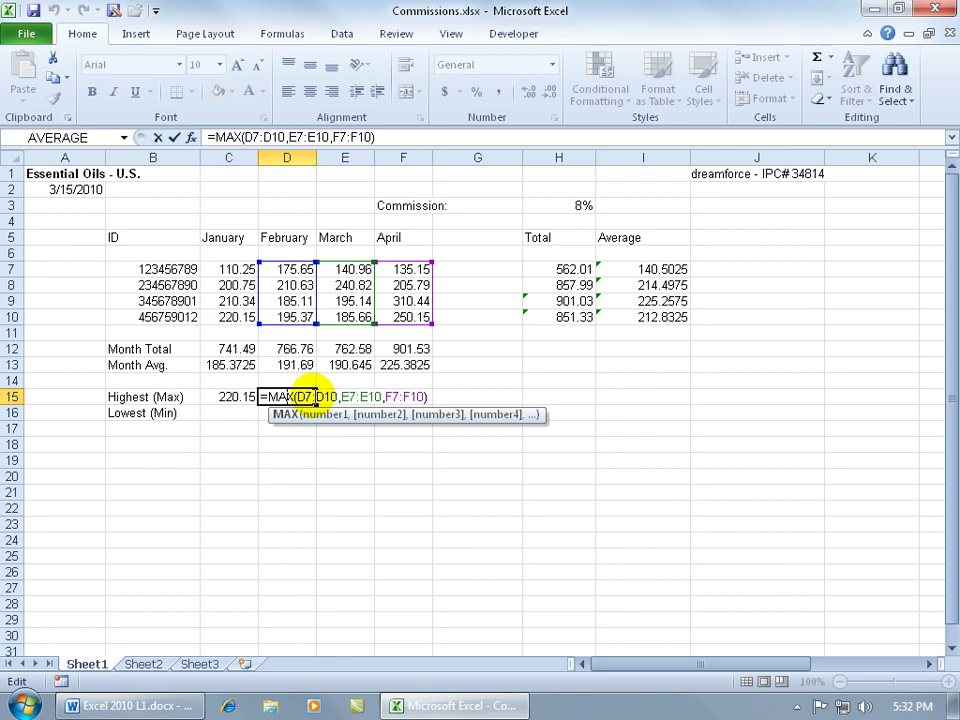
{"action": "left_click", "coordinate": [437, 414]}
{"action": "key", "text": "Delete"}
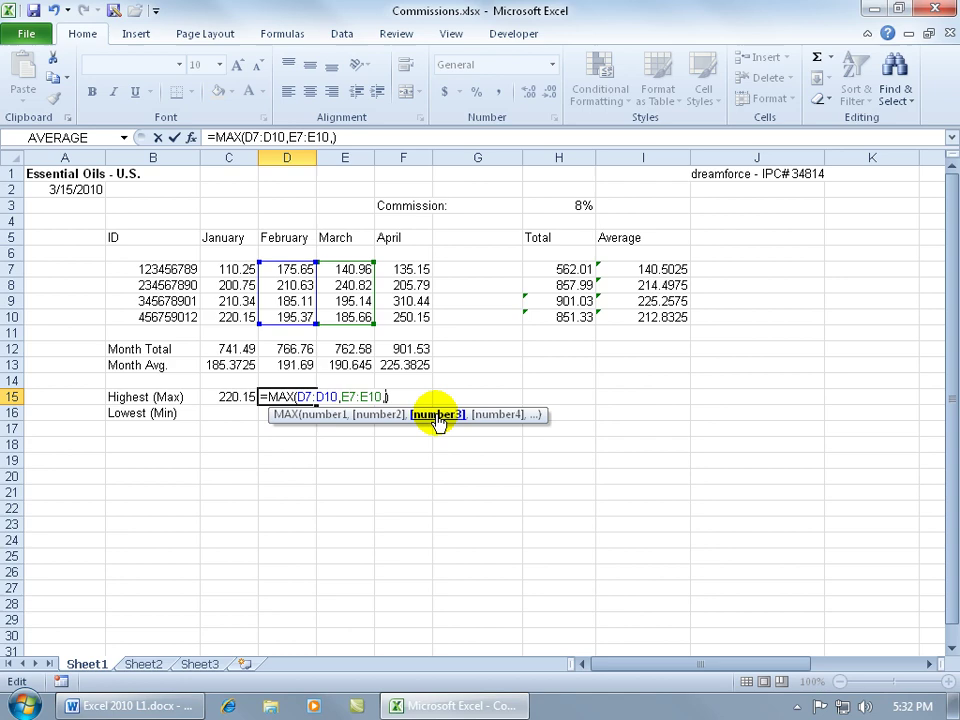
{"action": "key", "text": "BackSpace"}
{"action": "key", "text": "BackSpace"}
{"action": "key", "text": "BackSpace"}
{"action": "key", "text": "BackSpace"}
{"action": "key", "text": "BackSpace"}
{"action": "key", "text": "BackSpace"}
{"action": "key", "text": "BackSpace"}
{"action": "key", "text": "BackSpace"}
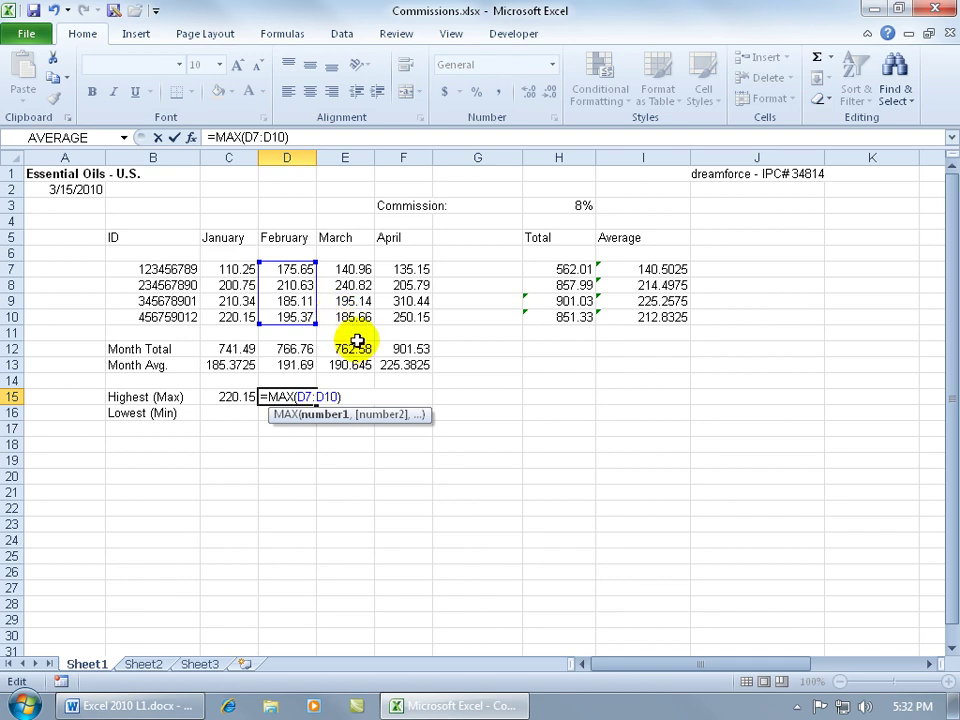
{"action": "key", "text": "Return"}
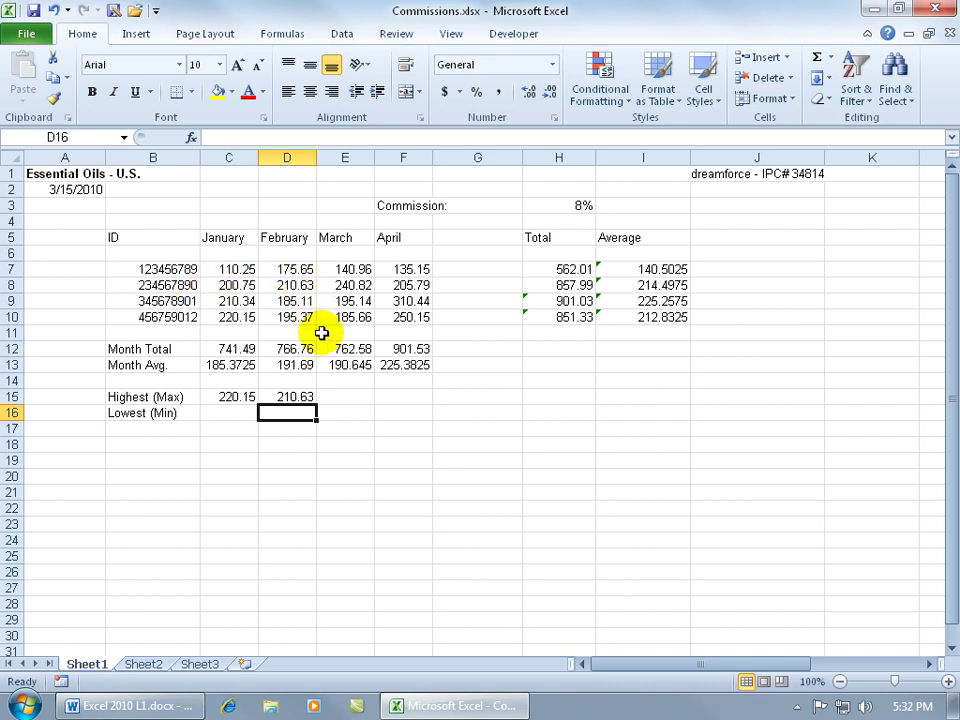
Step: For E15, search Insert Function for 'max' with category All and select MAX
{"action": "left_click", "coordinate": [344, 396]}
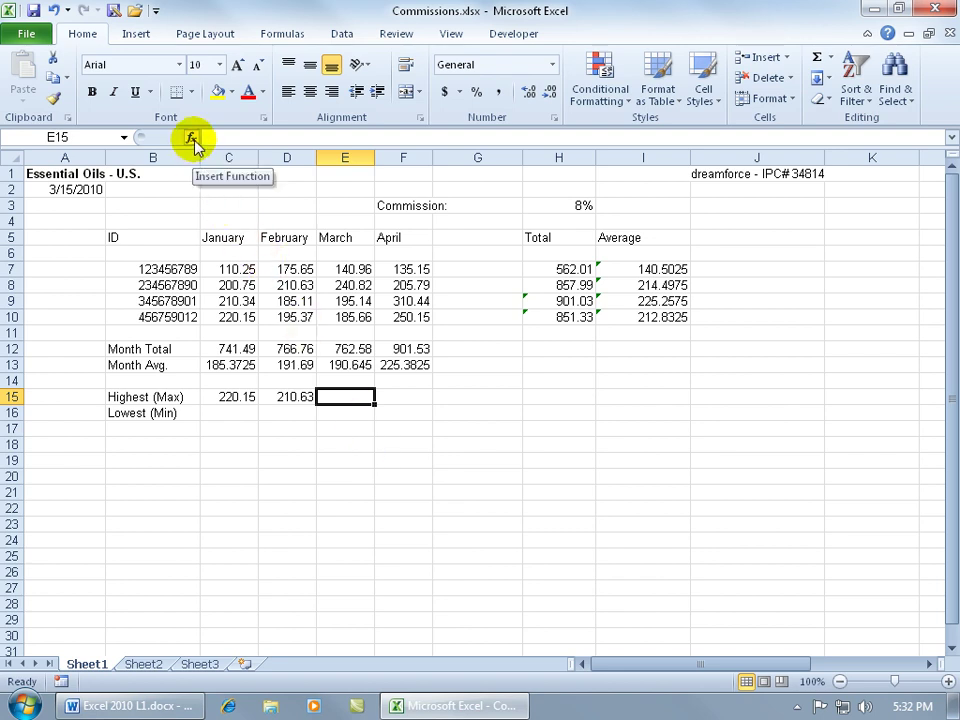
{"action": "left_click", "coordinate": [191, 139]}
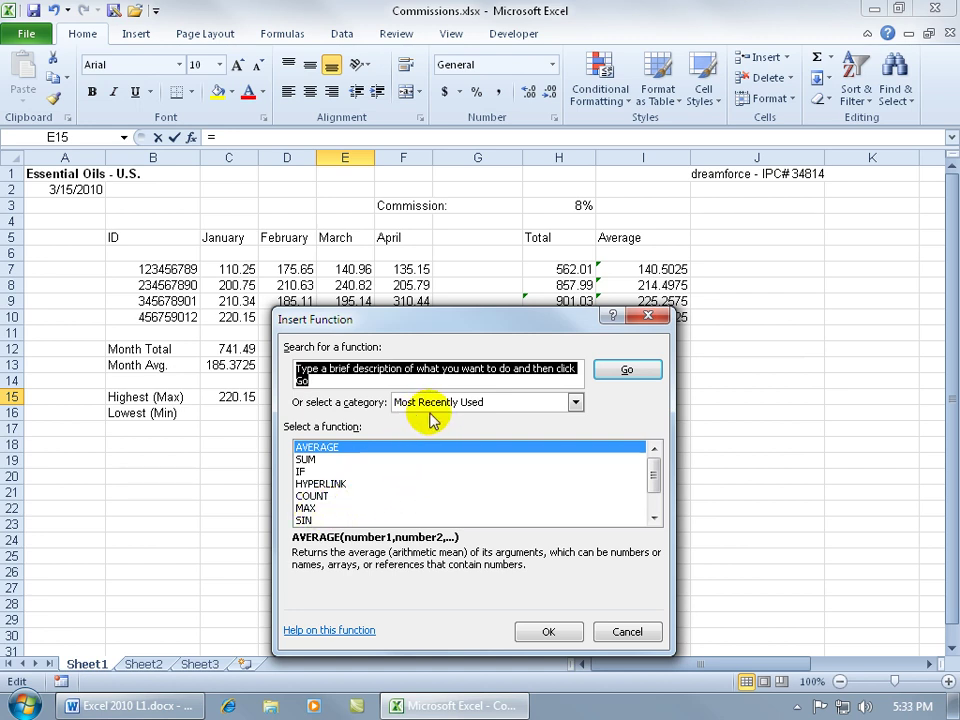
{"action": "left_click", "coordinate": [313, 510]}
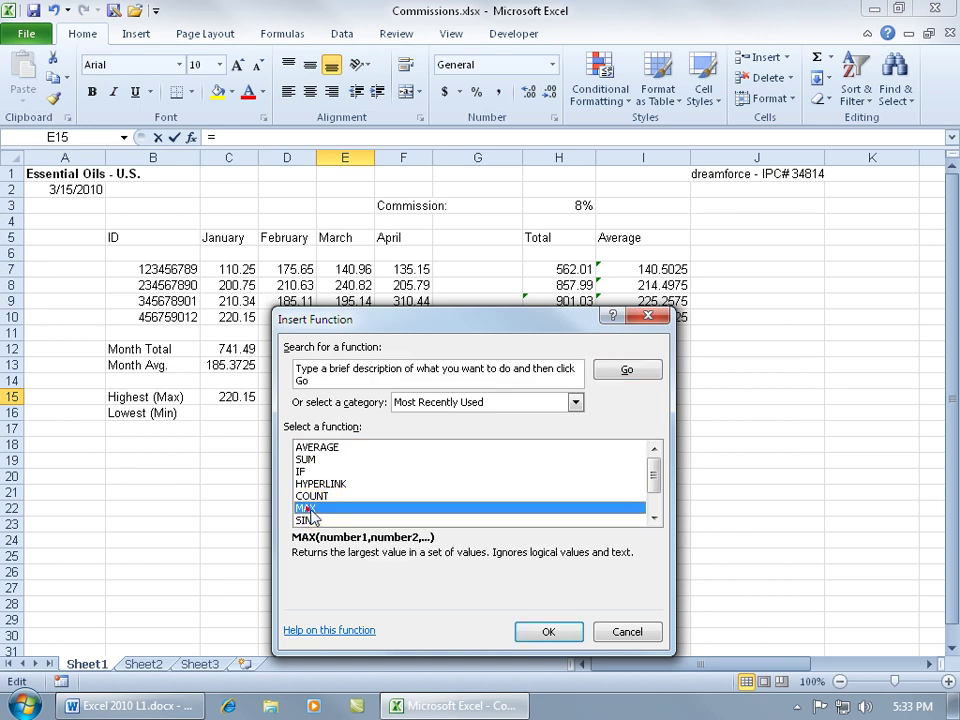
{"action": "left_click", "coordinate": [365, 383]}
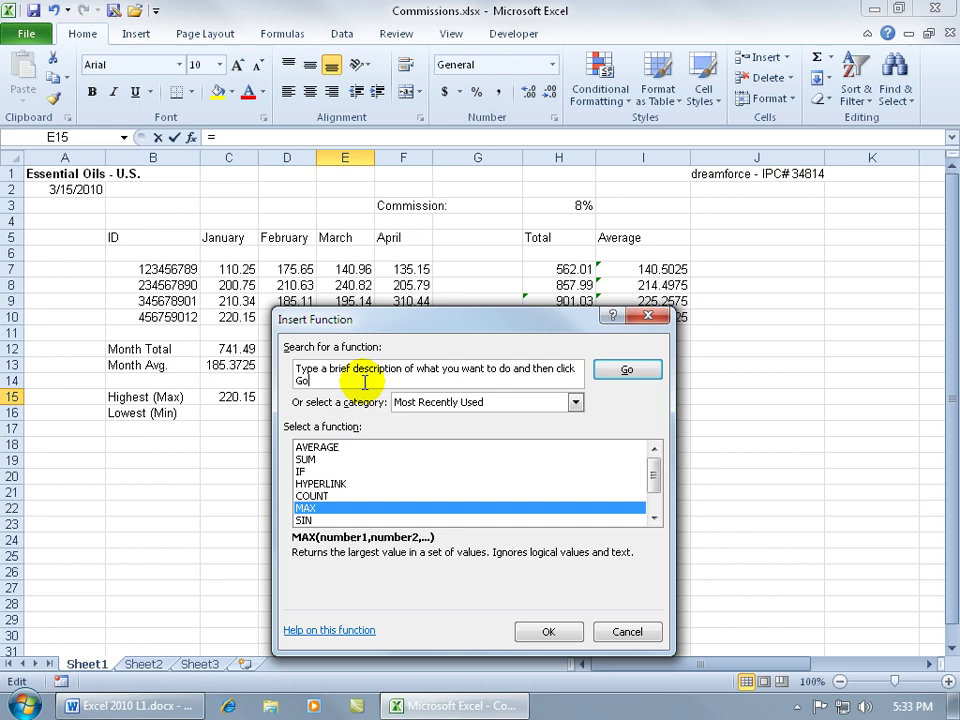
{"action": "triple_click", "coordinate": [320, 385]}
{"action": "key", "text": "Delete"}
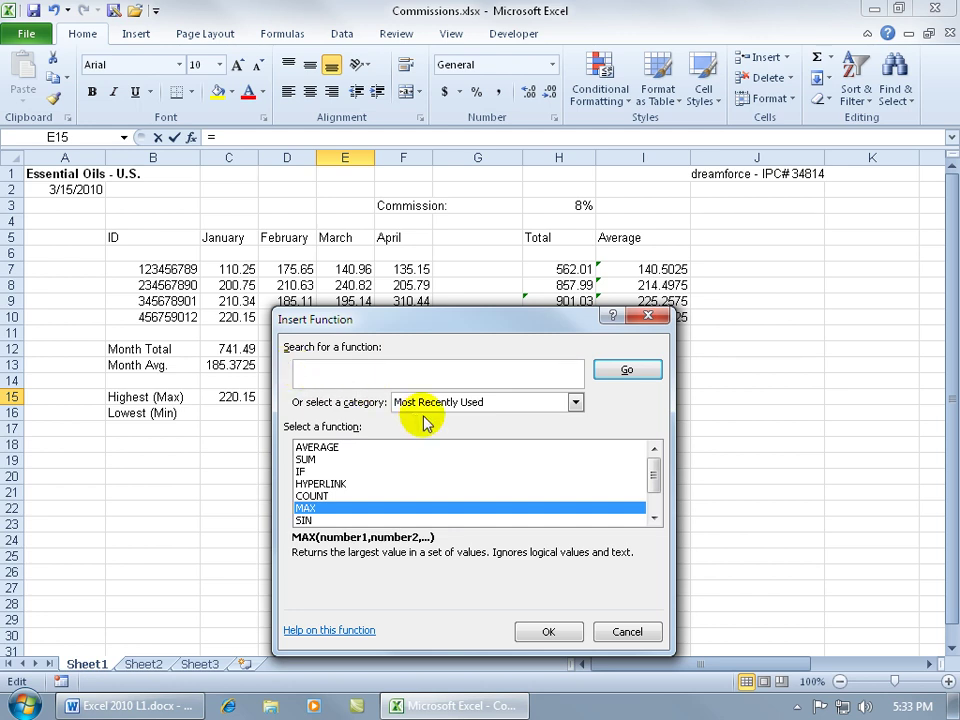
{"action": "type", "text": "max"}
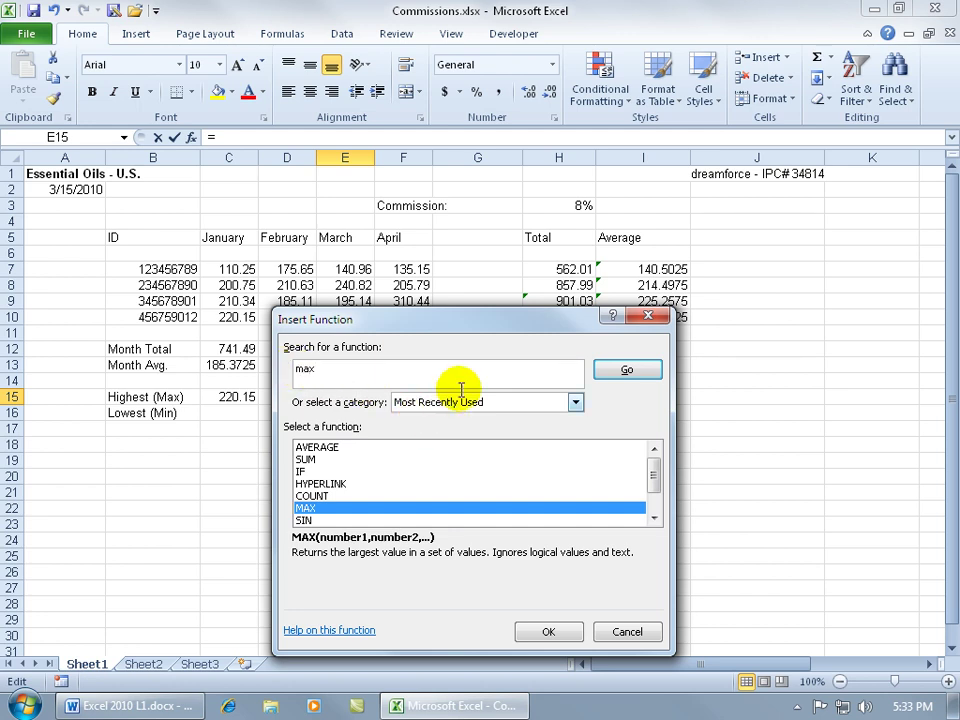
{"action": "left_click", "coordinate": [599, 389]}
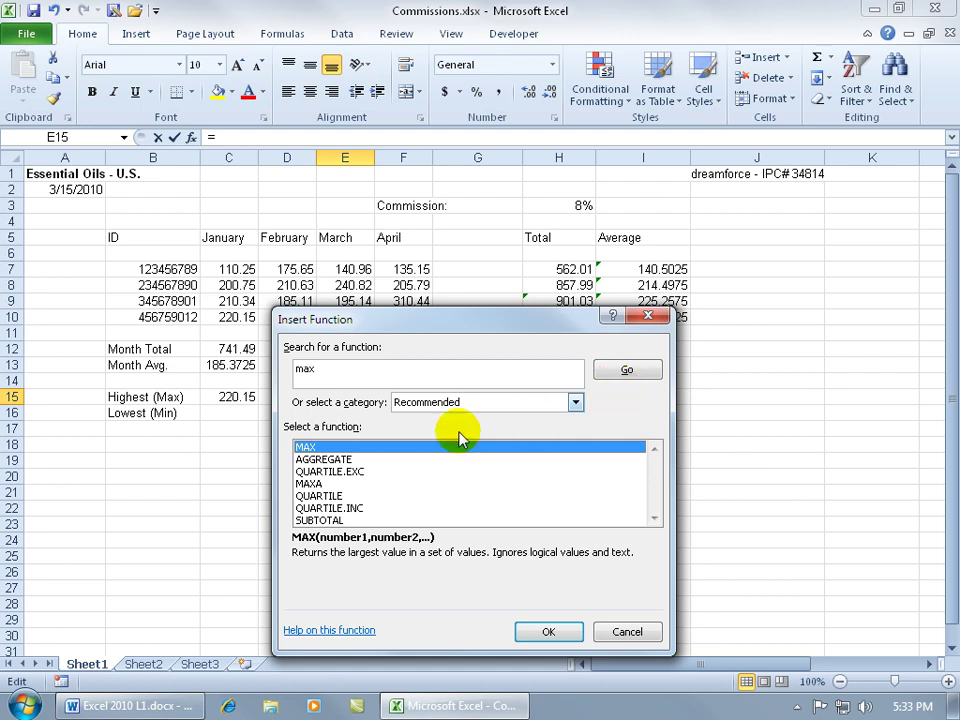
{"action": "left_click", "coordinate": [575, 402]}
{"action": "left_click", "coordinate": [515, 445]}
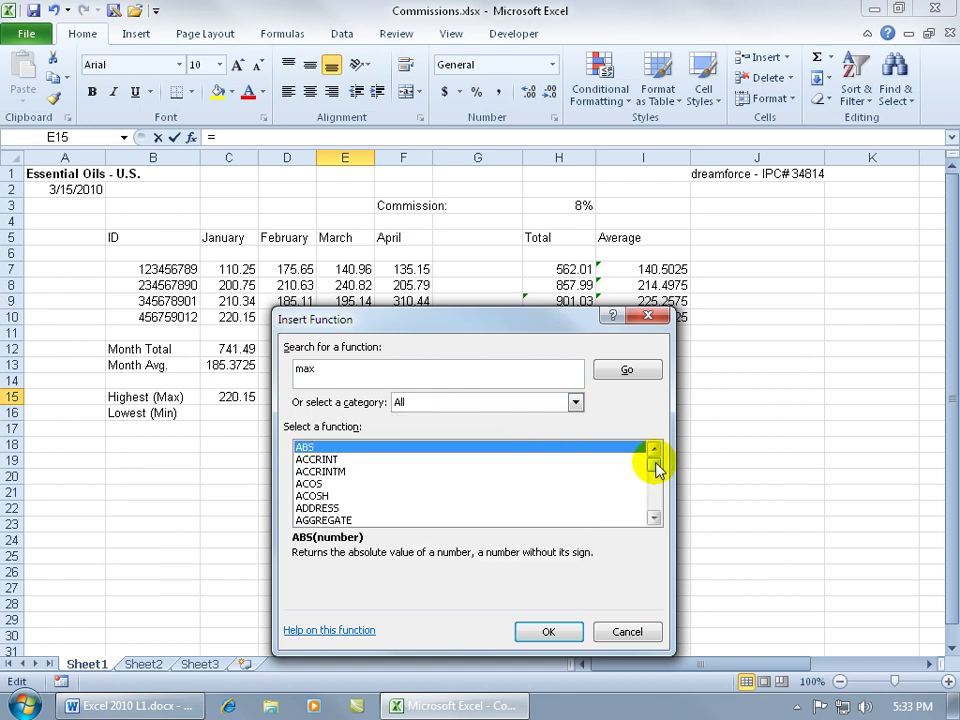
{"action": "left_click_drag", "start_coordinate": [655, 469], "coordinate": [655, 487]}
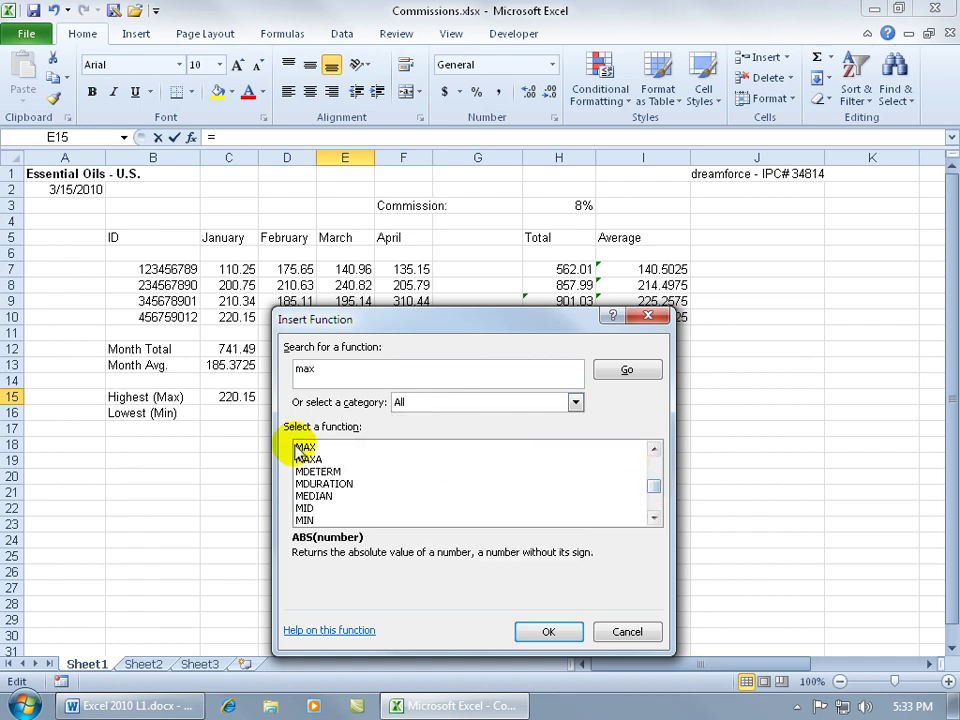
{"action": "left_click", "coordinate": [300, 449]}
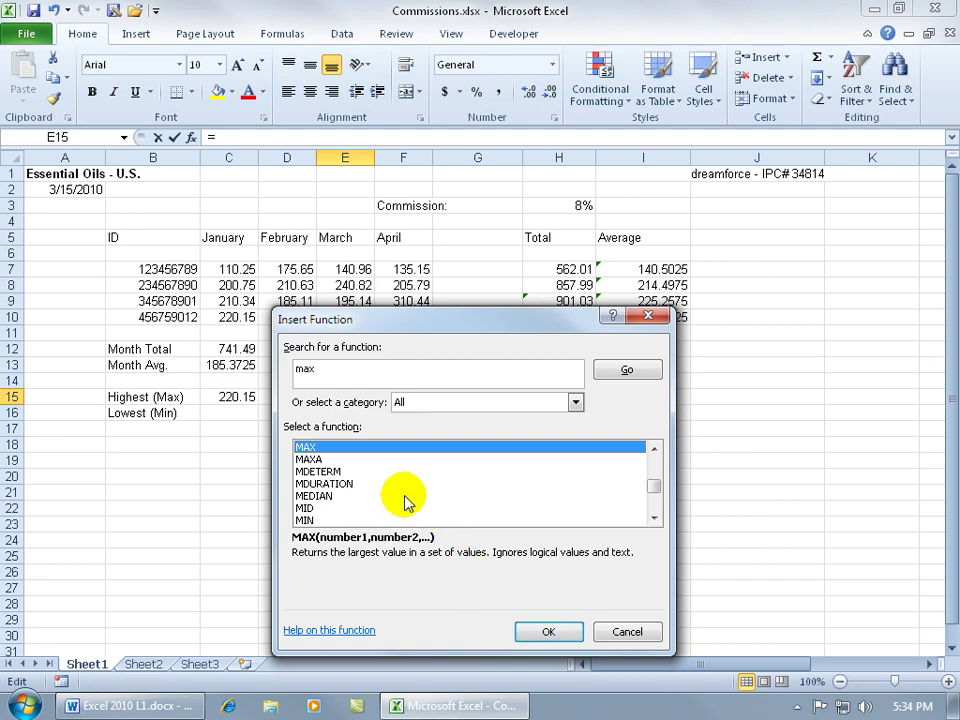
Step: Open MAX's Function Arguments and pick E7:E10 as Number1, previewing 240.82
{"action": "double_click", "coordinate": [343, 448]}
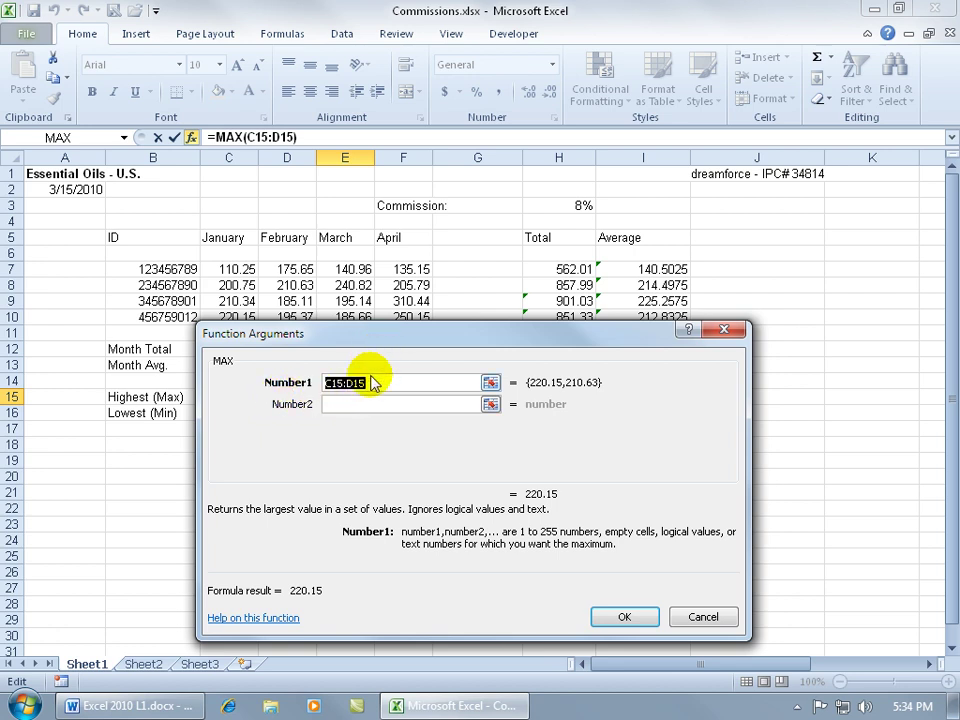
{"action": "left_click_drag", "start_coordinate": [386, 333], "coordinate": [512, 433]}
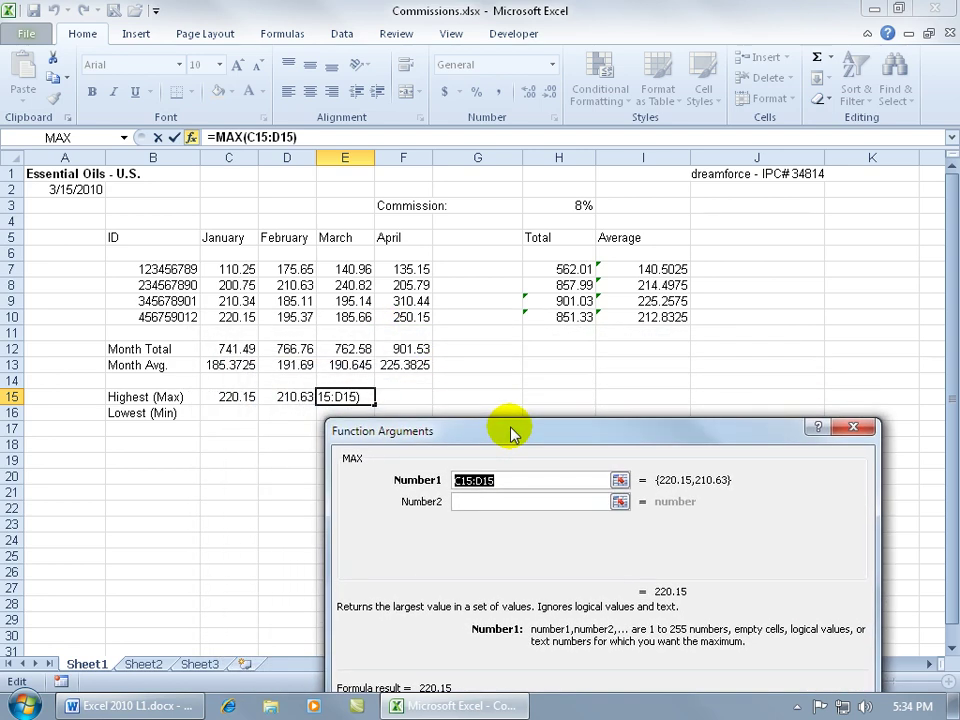
{"action": "left_click", "coordinate": [620, 482]}
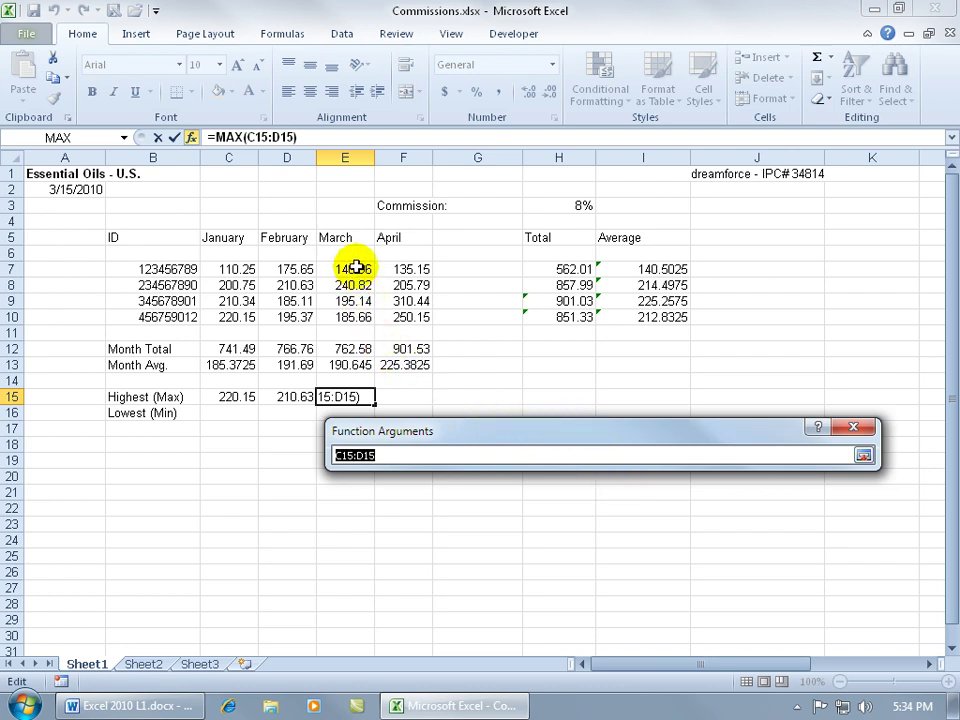
{"action": "left_click_drag", "start_coordinate": [355, 268], "coordinate": [360, 313]}
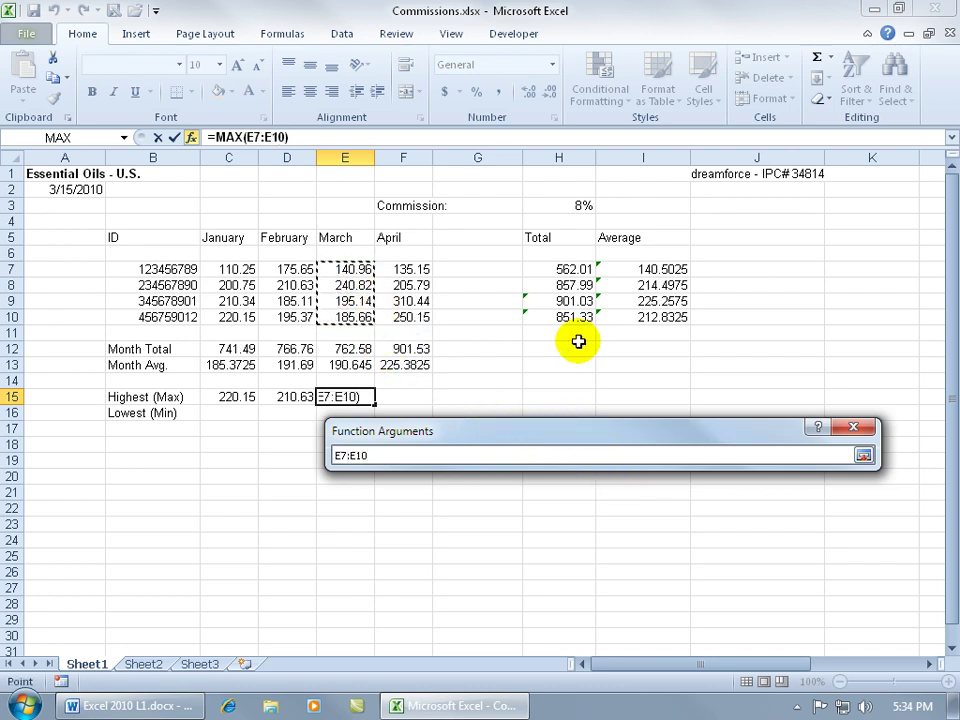
{"action": "key", "text": "Return"}
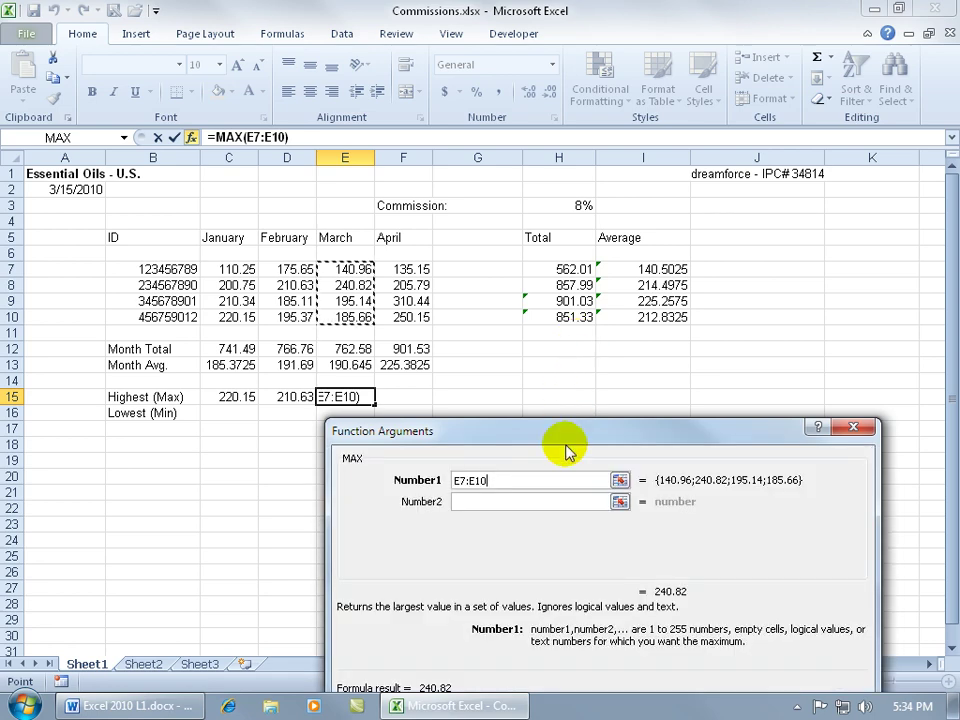
Step: Retype Number1 as e7:e10 and confirm, putting =MAX(E7:E10) = 240.82 in E15
{"action": "left_click_drag", "start_coordinate": [568, 437], "coordinate": [536, 315]}
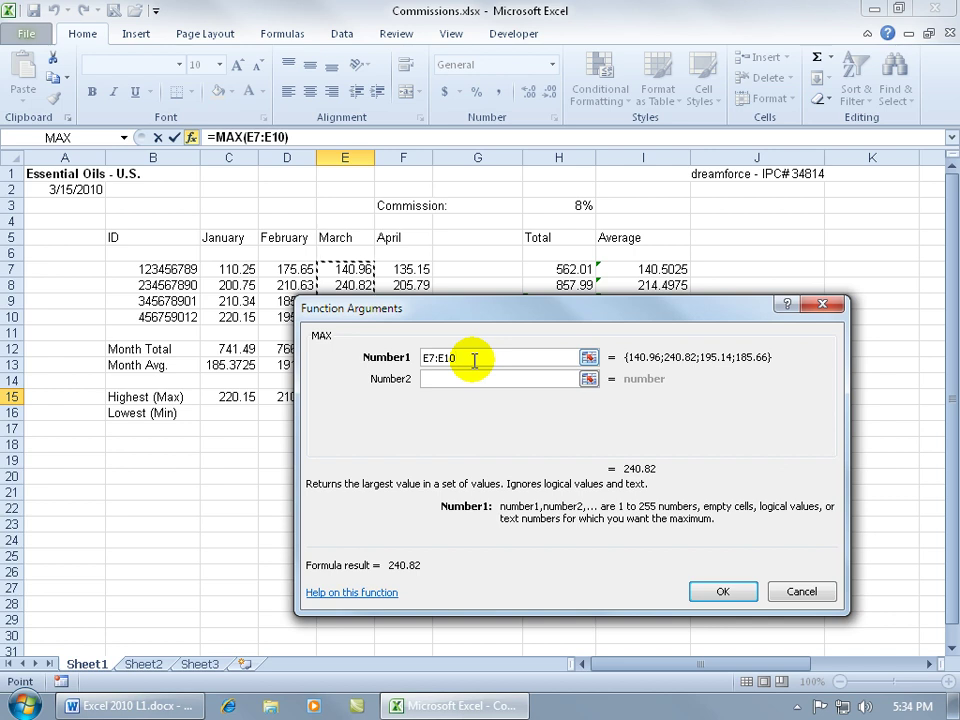
{"action": "left_click_drag", "start_coordinate": [472, 359], "coordinate": [401, 352]}
{"action": "key", "text": "BackSpace"}
{"action": "type", "text": "e"}
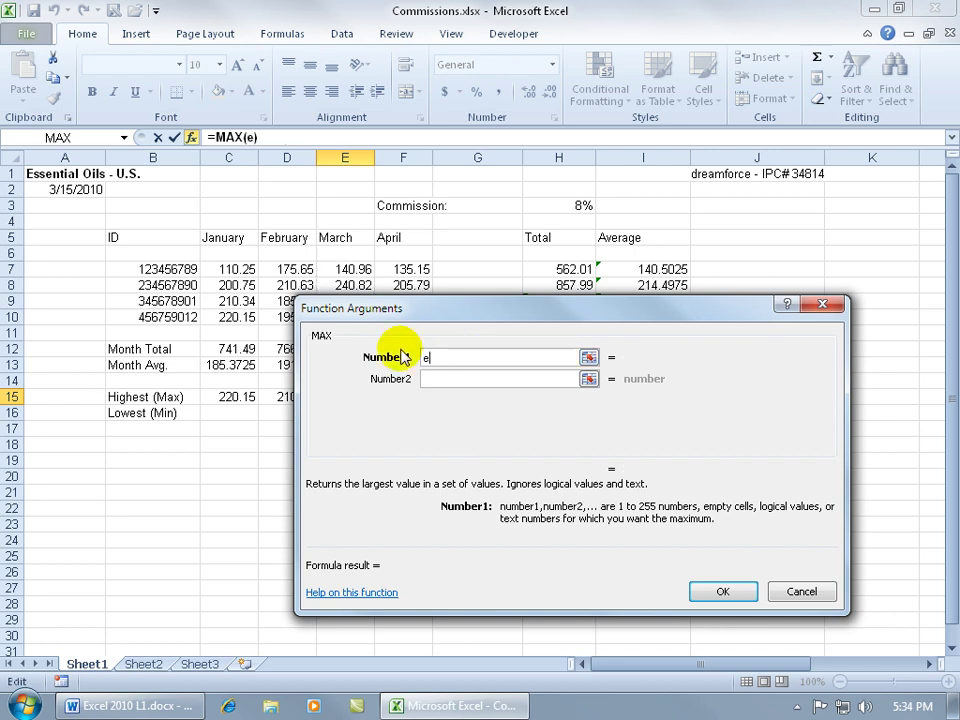
{"action": "type", "text": "7:"}
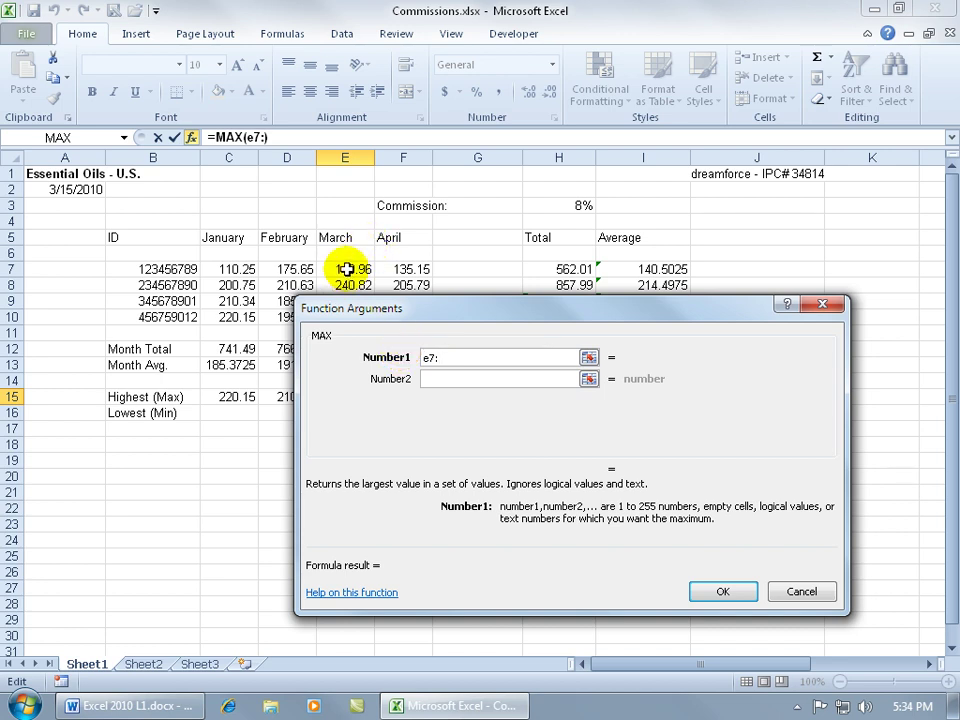
{"action": "type", "text": "e"}
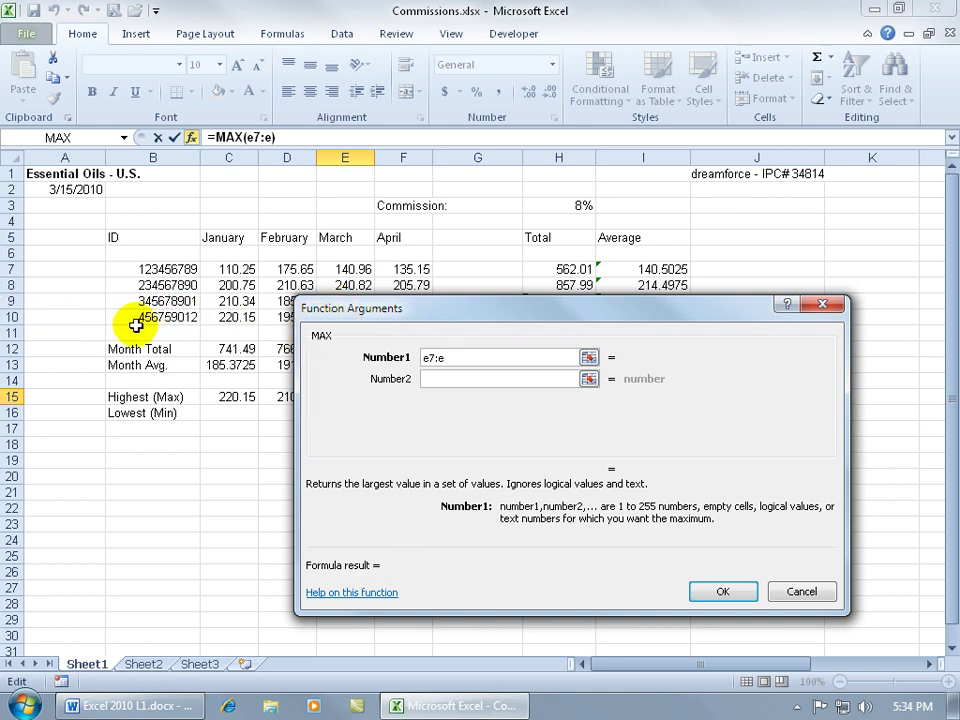
{"action": "type", "text": "10"}
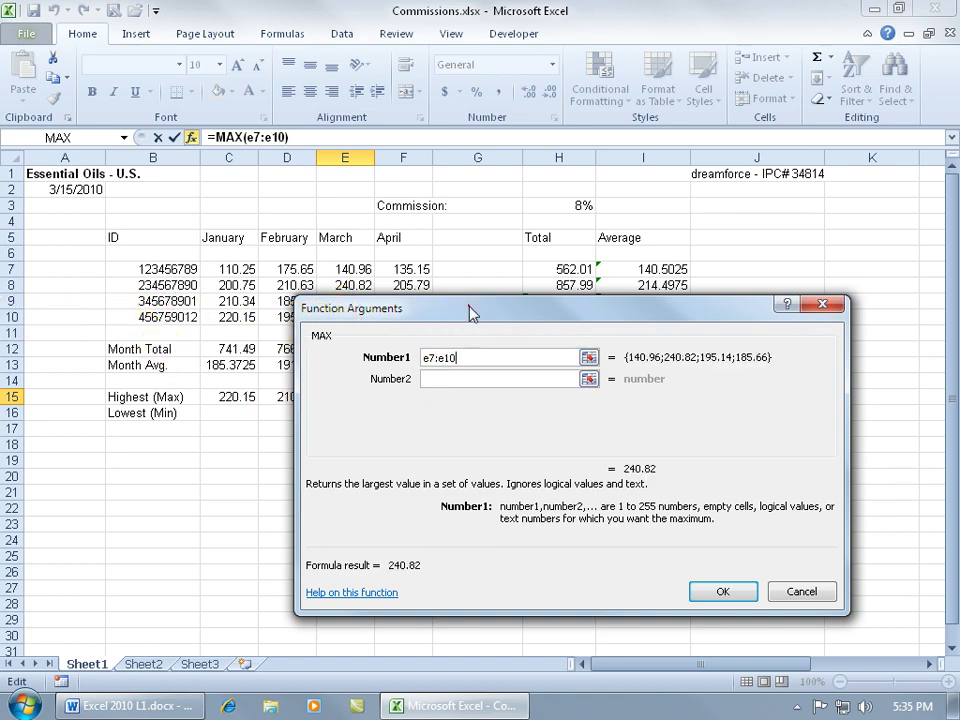
{"action": "left_click_drag", "start_coordinate": [470, 314], "coordinate": [492, 364]}
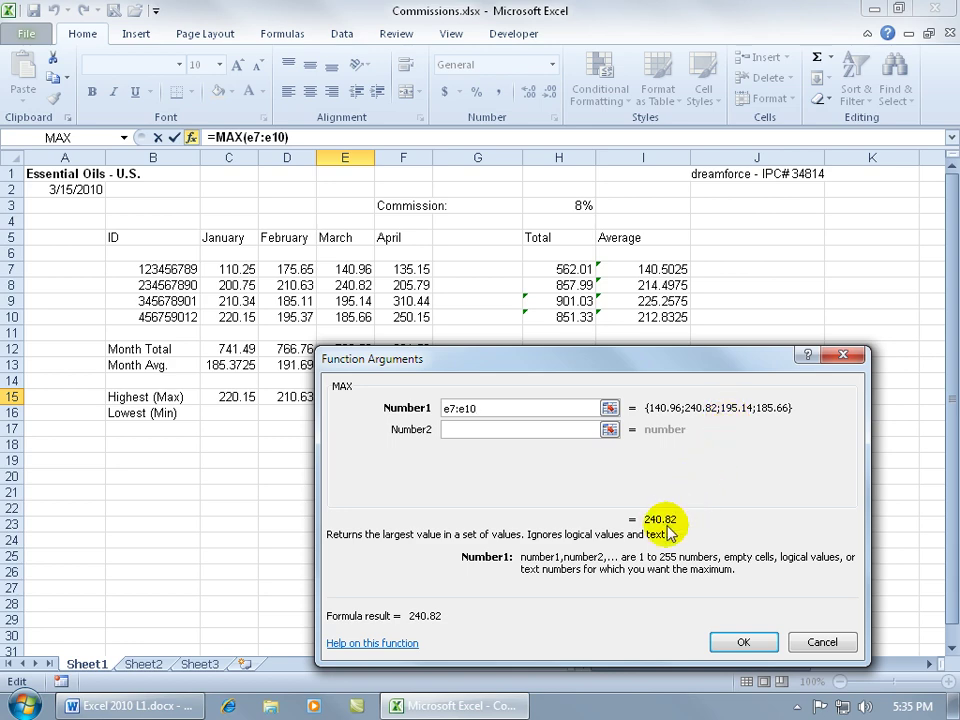
{"action": "left_click", "coordinate": [740, 640]}
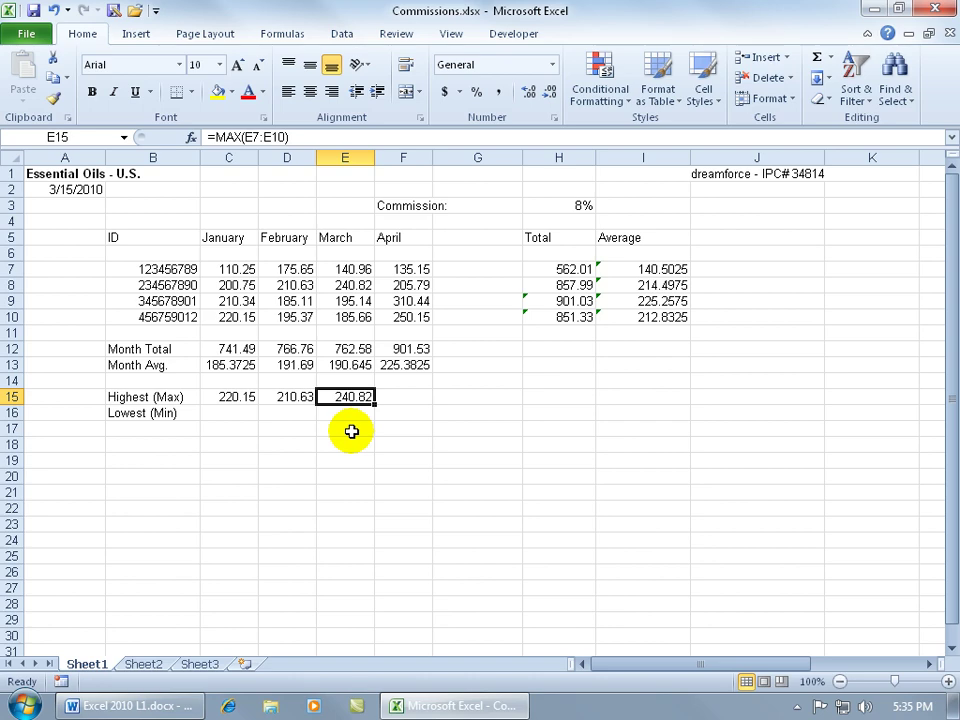
Step: Review E15's arguments, then redo it with Formulas-tab AutoSum Max over E7:E10
{"action": "left_click", "coordinate": [282, 33]}
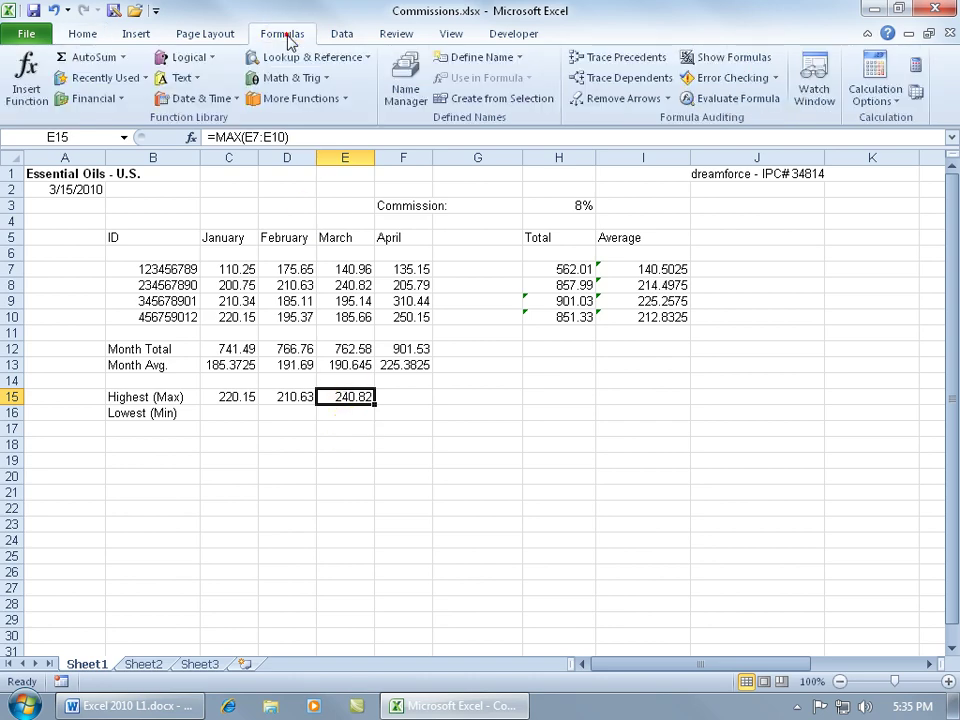
{"action": "left_click", "coordinate": [26, 75]}
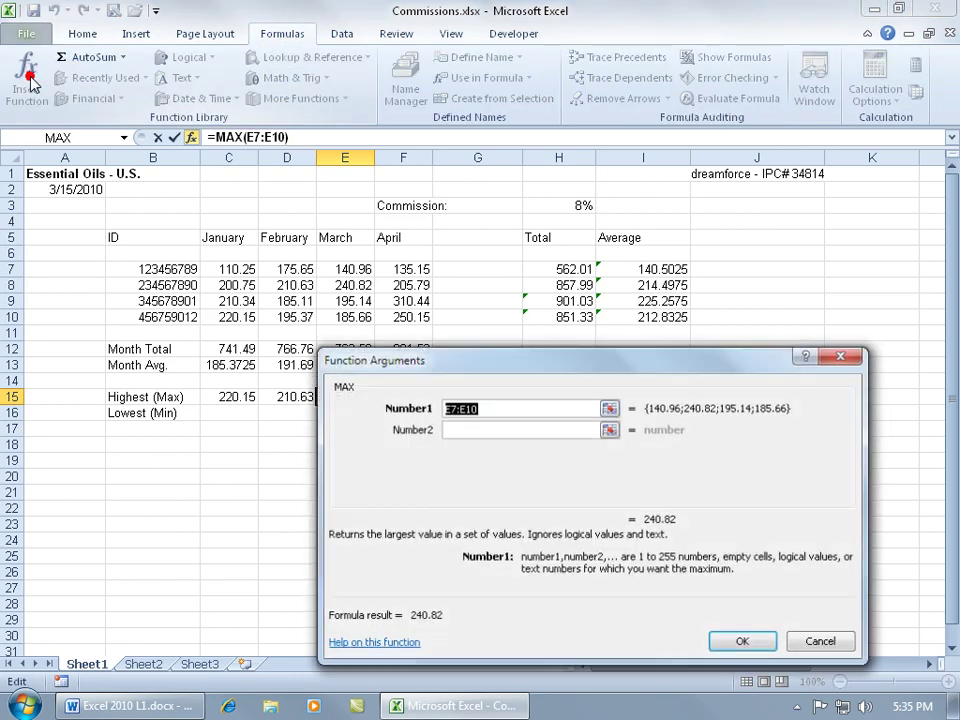
{"action": "left_click", "coordinate": [821, 641]}
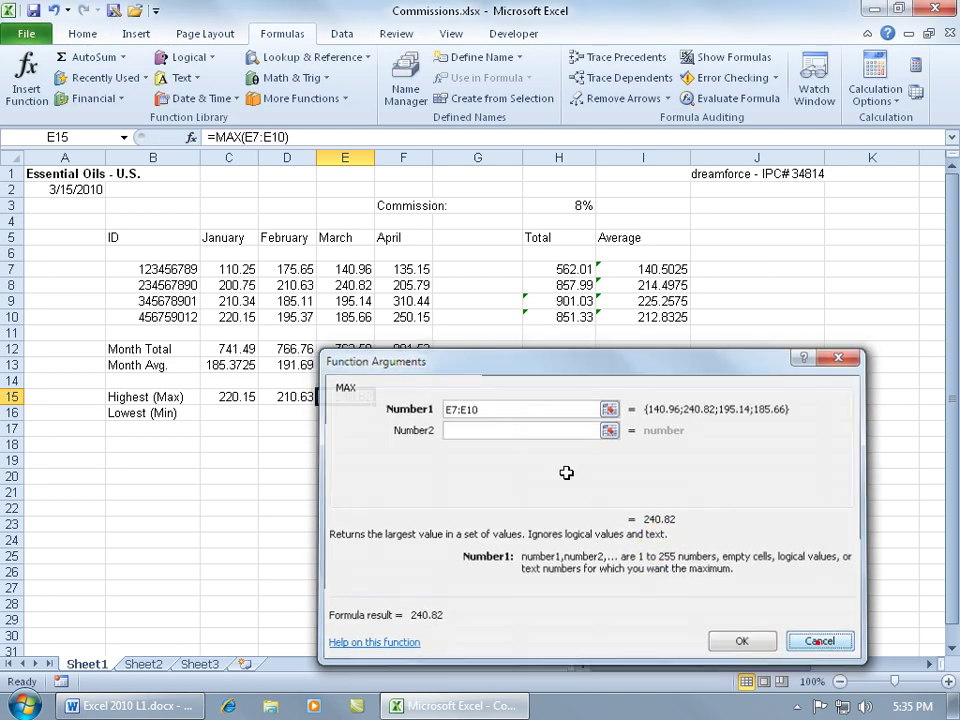
{"action": "left_click", "coordinate": [125, 57]}
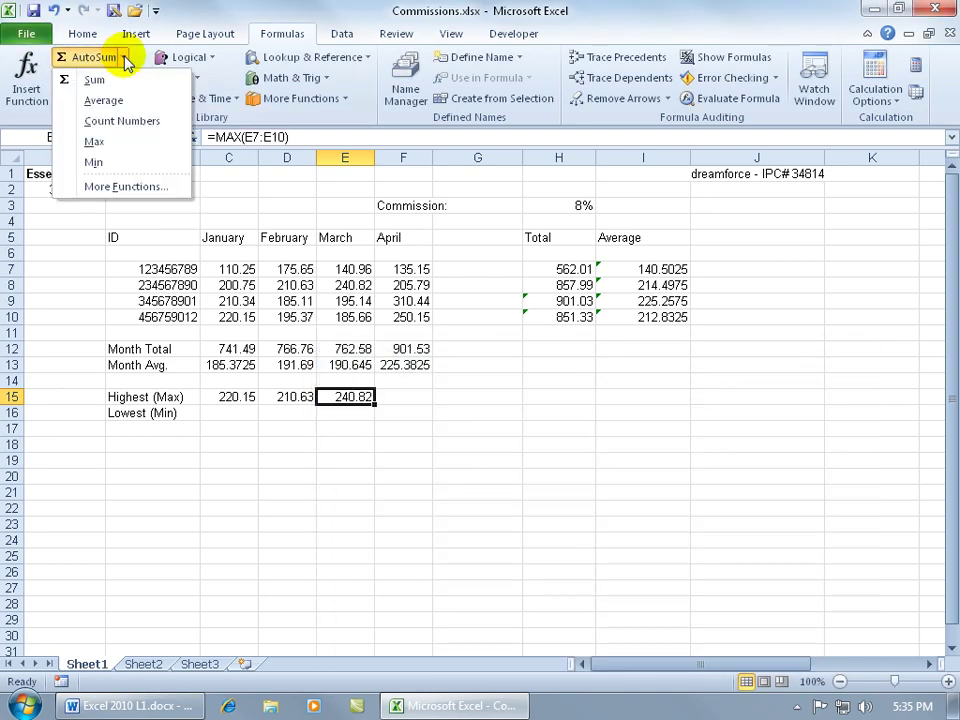
{"action": "left_click", "coordinate": [113, 143]}
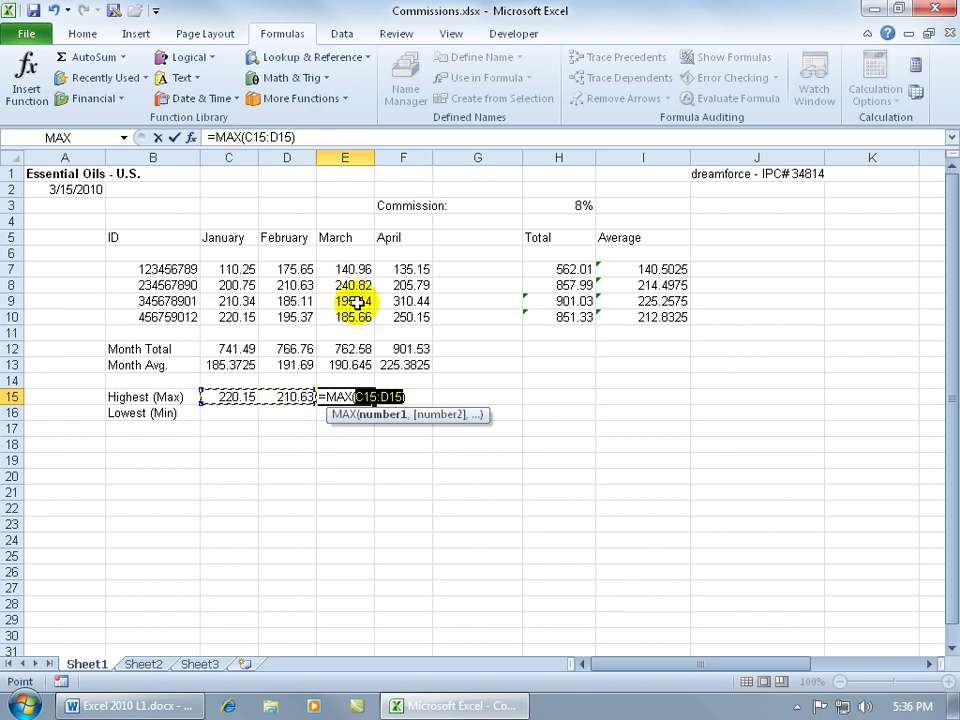
{"action": "left_click_drag", "start_coordinate": [354, 270], "coordinate": [356, 319]}
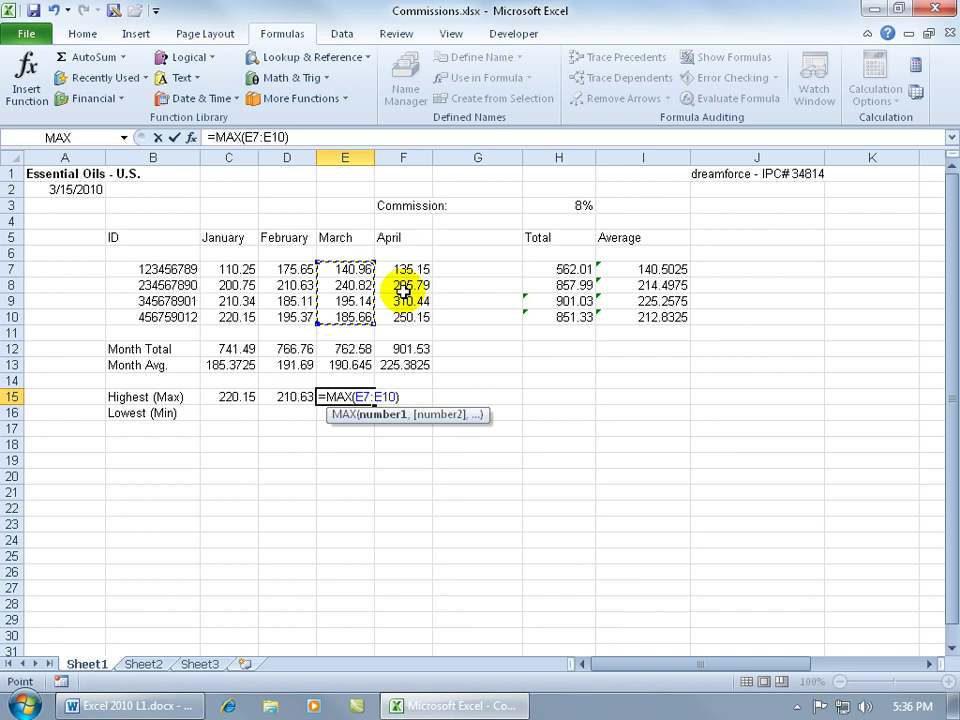
Step: Commit March's MAX formula in E15 and fill it right so F15 shows 310.44 from =MAX(F7:F10)
{"action": "key", "text": "Return"}
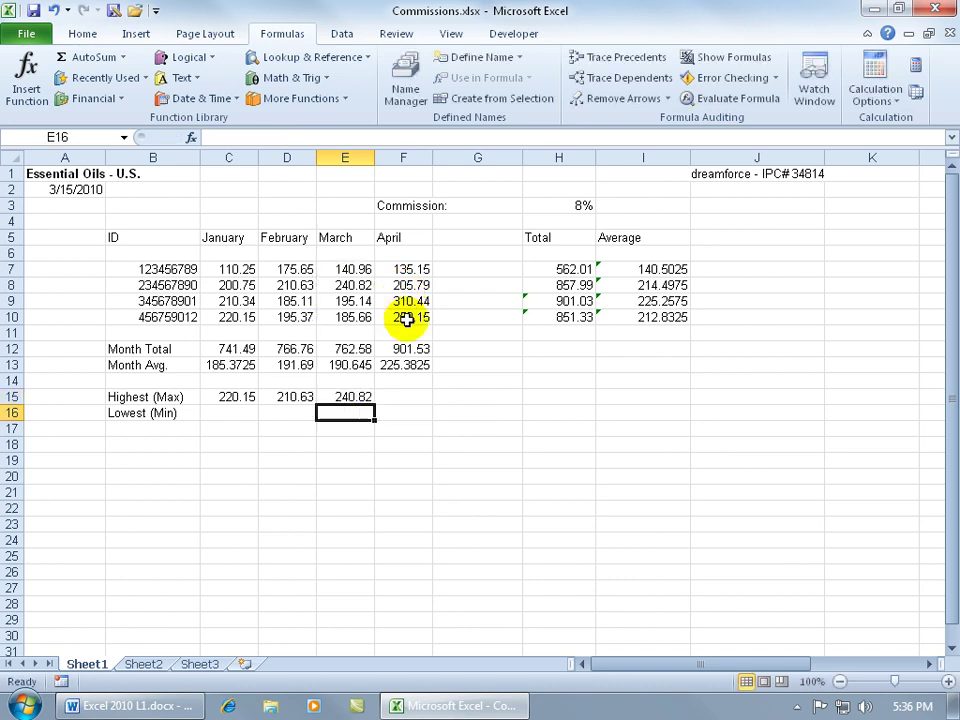
{"action": "left_click", "coordinate": [344, 402]}
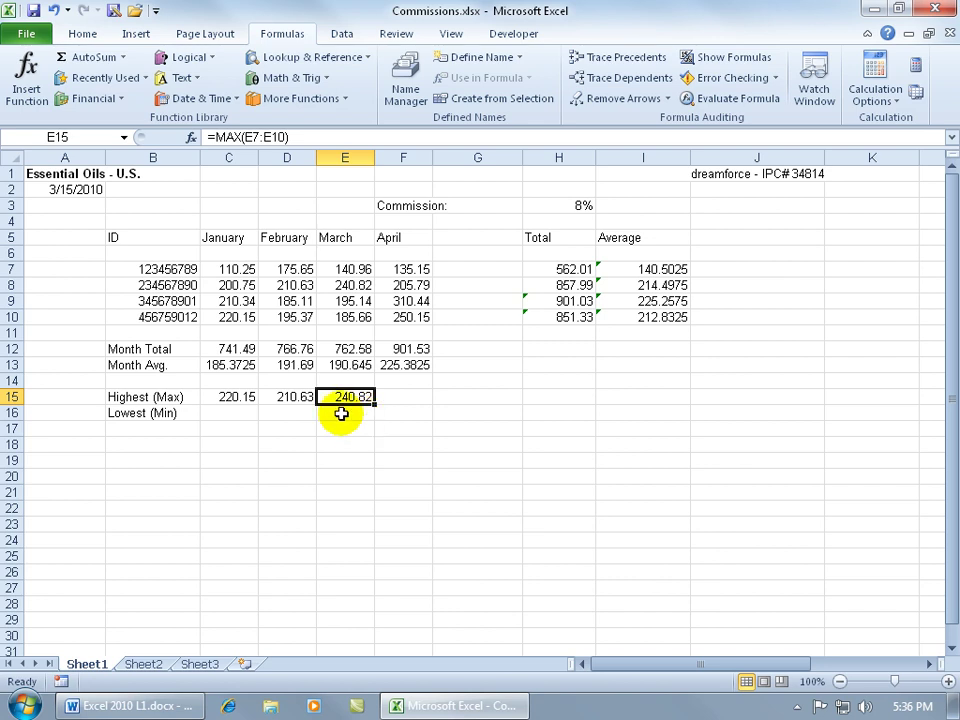
{"action": "left_click", "coordinate": [407, 396]}
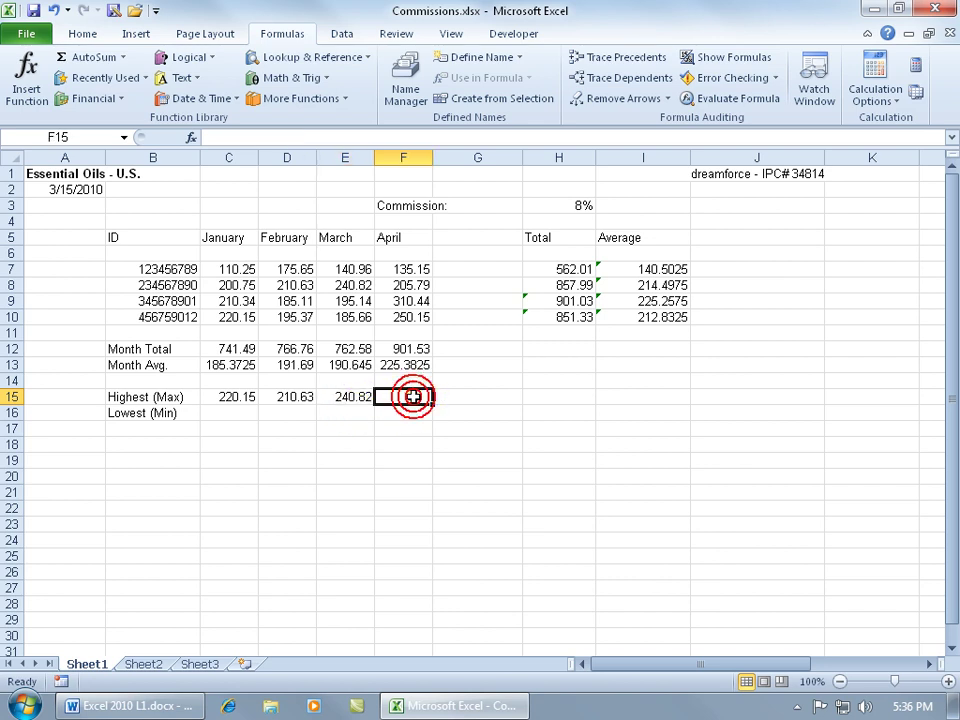
{"action": "left_click", "coordinate": [354, 396]}
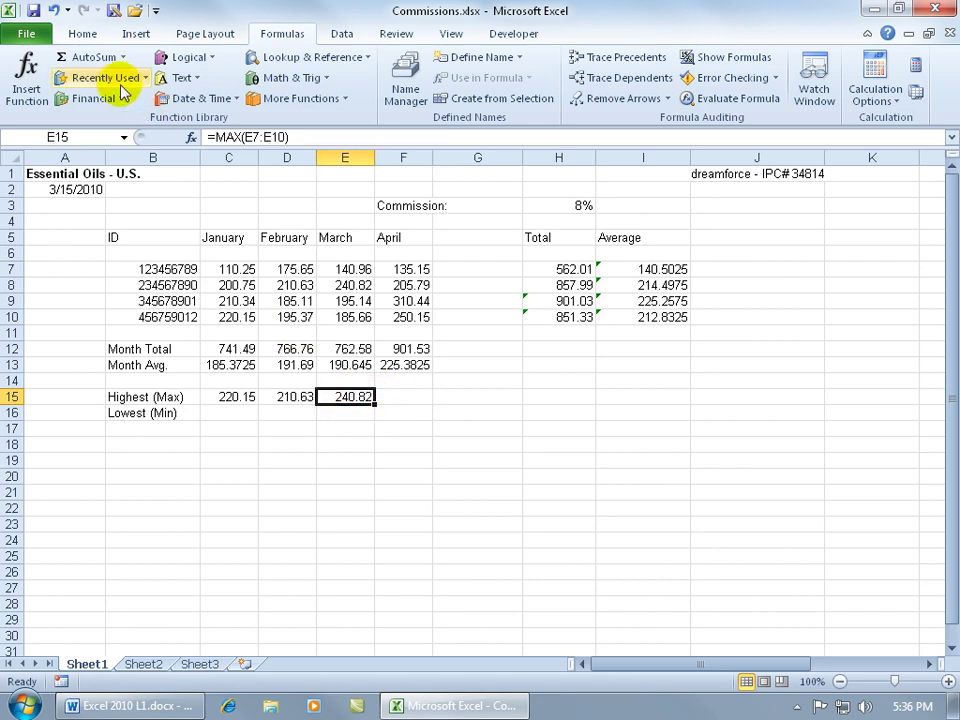
{"action": "left_click", "coordinate": [84, 35]}
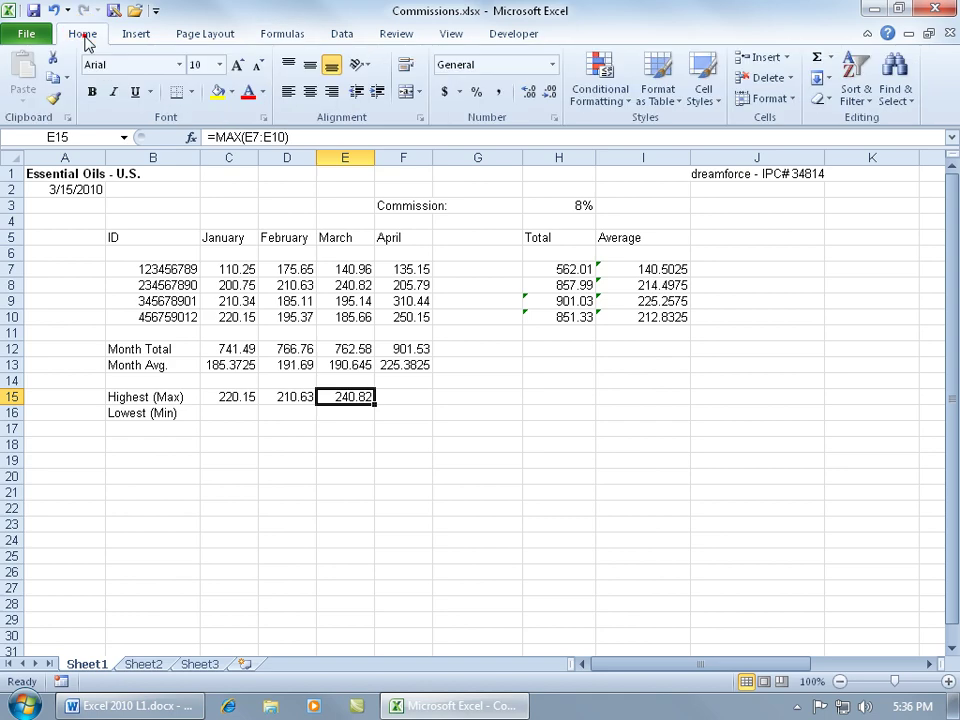
{"action": "left_click", "coordinate": [52, 77]}
{"action": "left_click", "coordinate": [397, 397]}
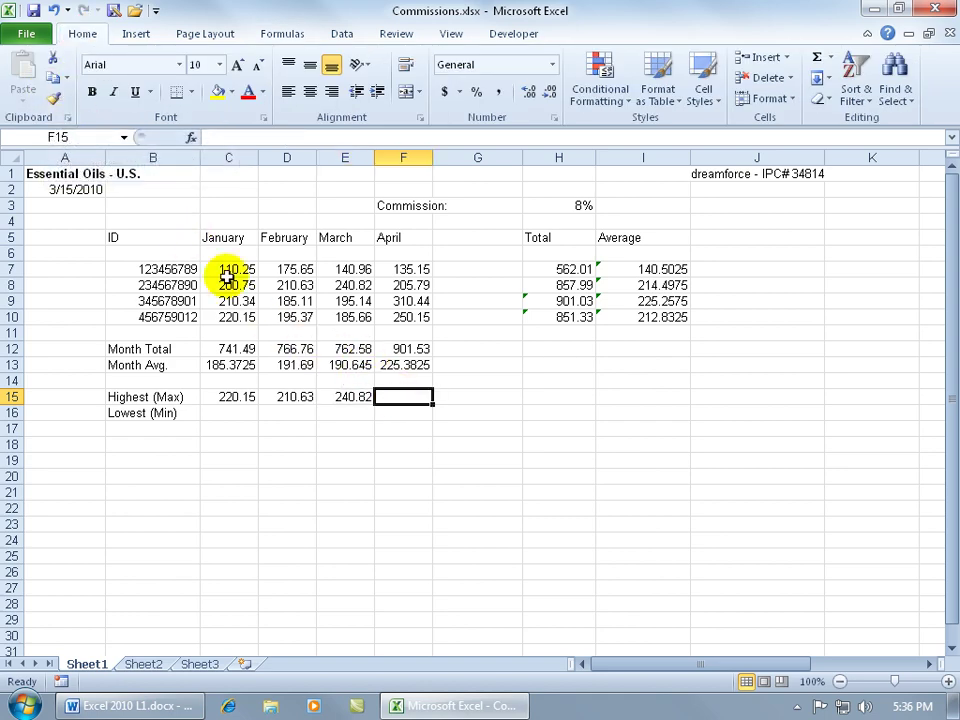
{"action": "left_click", "coordinate": [342, 397]}
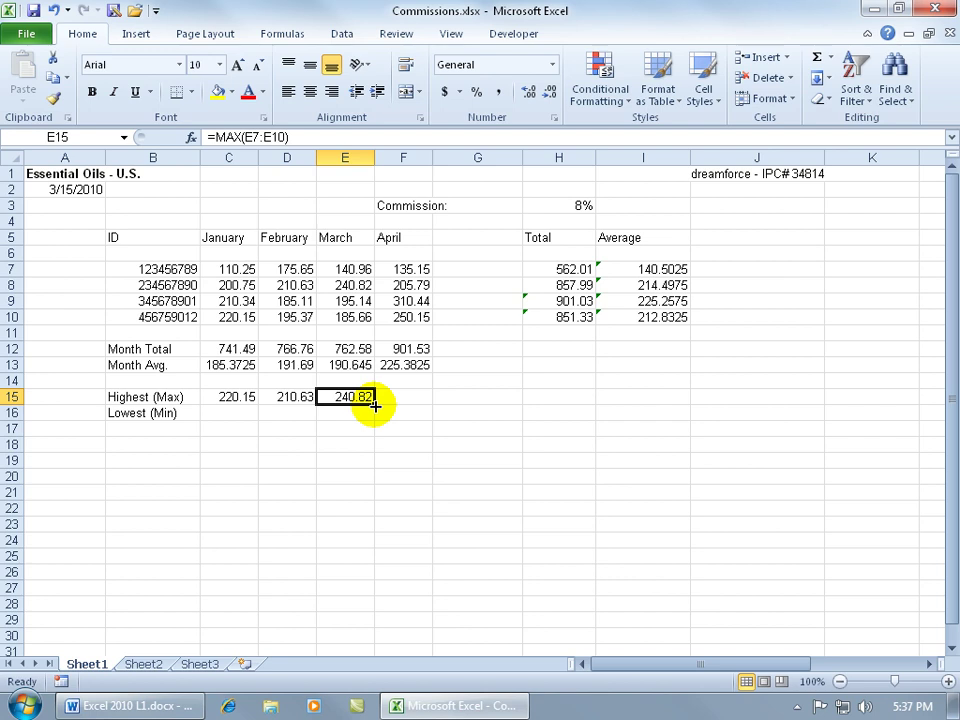
{"action": "left_click_drag", "start_coordinate": [374, 405], "coordinate": [414, 403]}
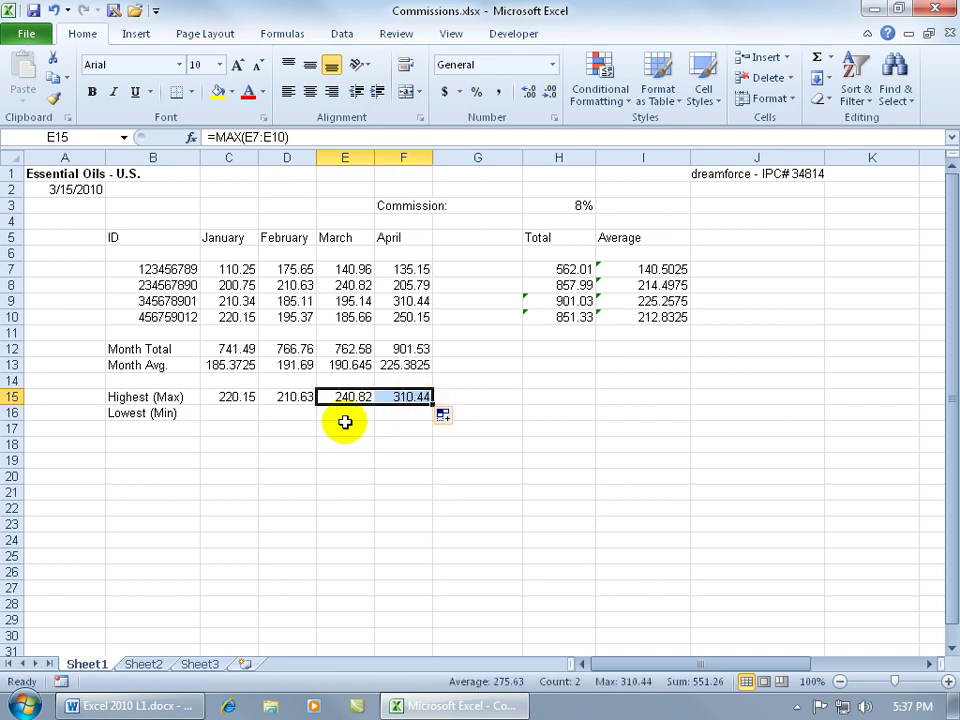
{"action": "left_click", "coordinate": [420, 398]}
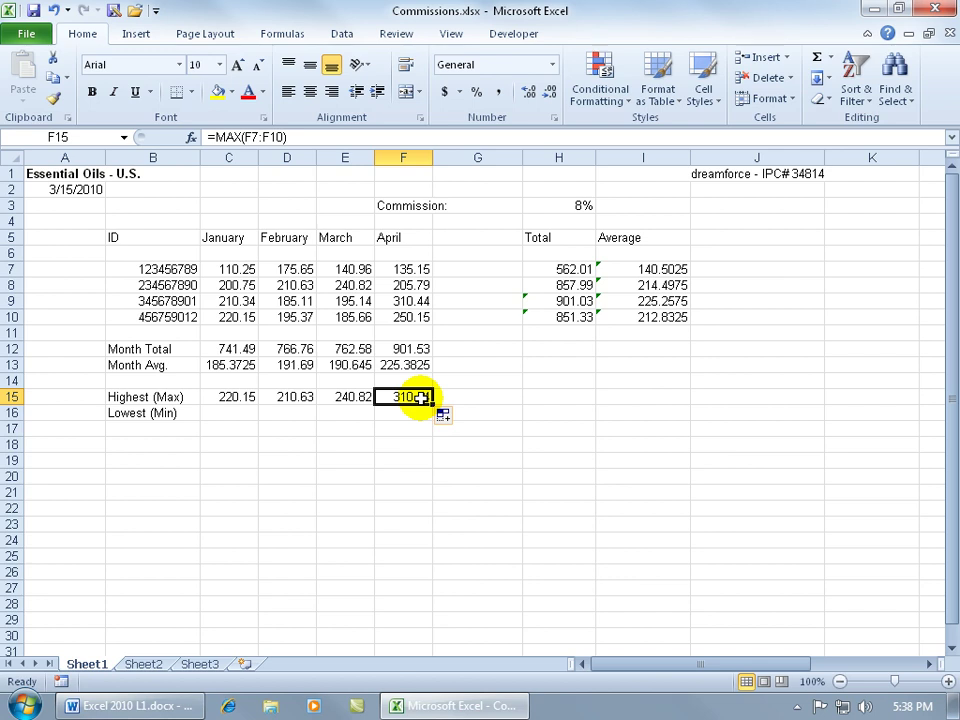
{"action": "left_click", "coordinate": [229, 414]}
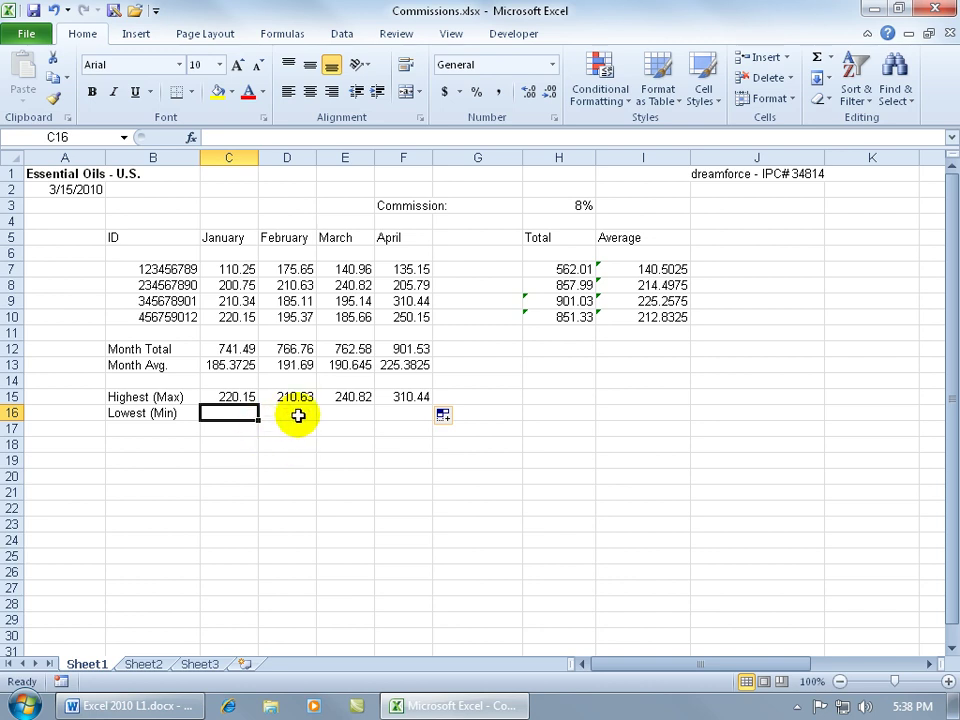
Step: Enter =MIN(C7:C10) in C16 so January's lowest value shows 110.25
{"action": "type", "text": "=mi"}
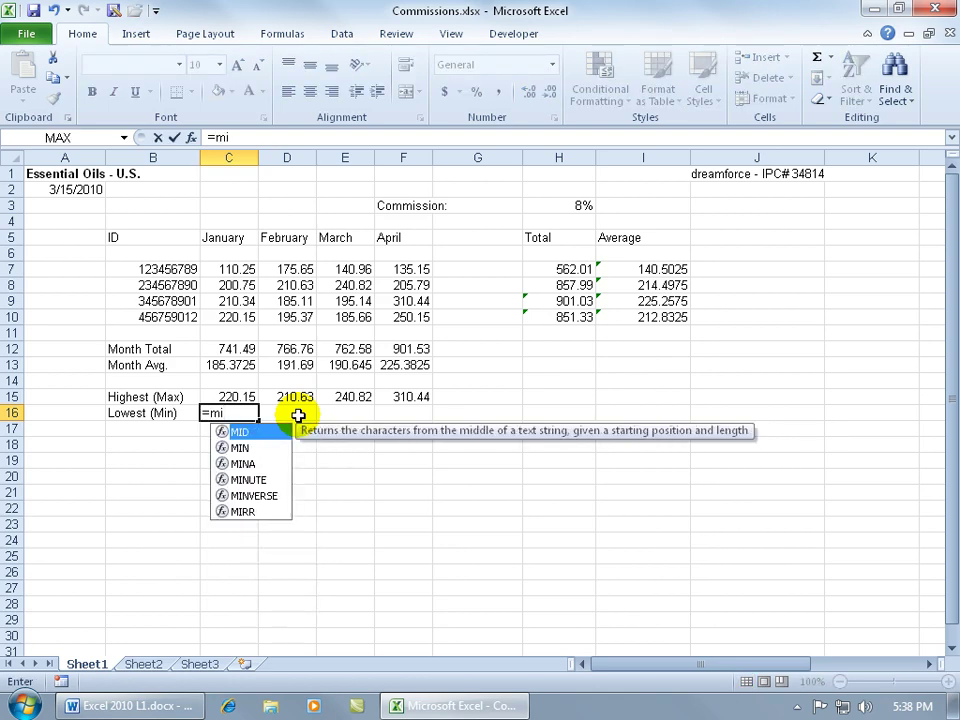
{"action": "left_click", "coordinate": [242, 449]}
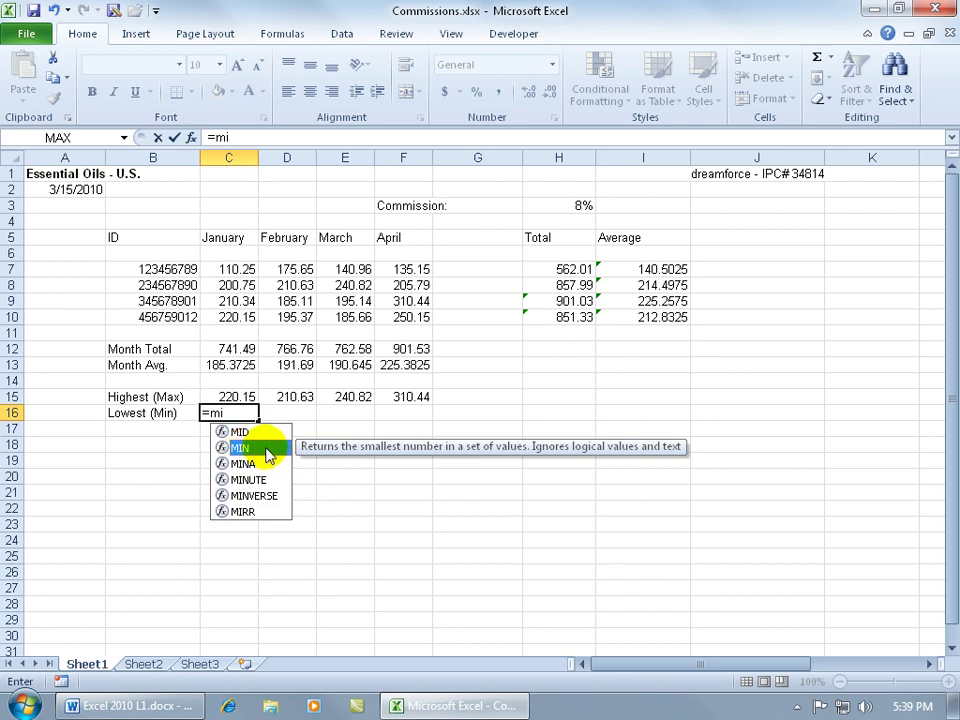
{"action": "double_click", "coordinate": [268, 455]}
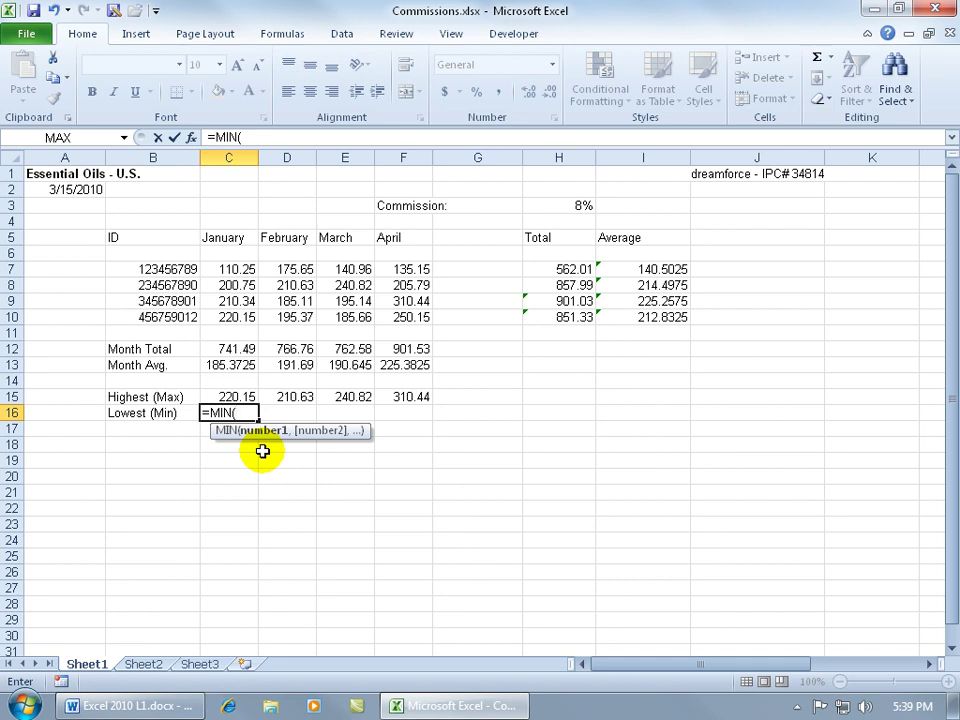
{"action": "left_click_drag", "start_coordinate": [246, 268], "coordinate": [271, 317]}
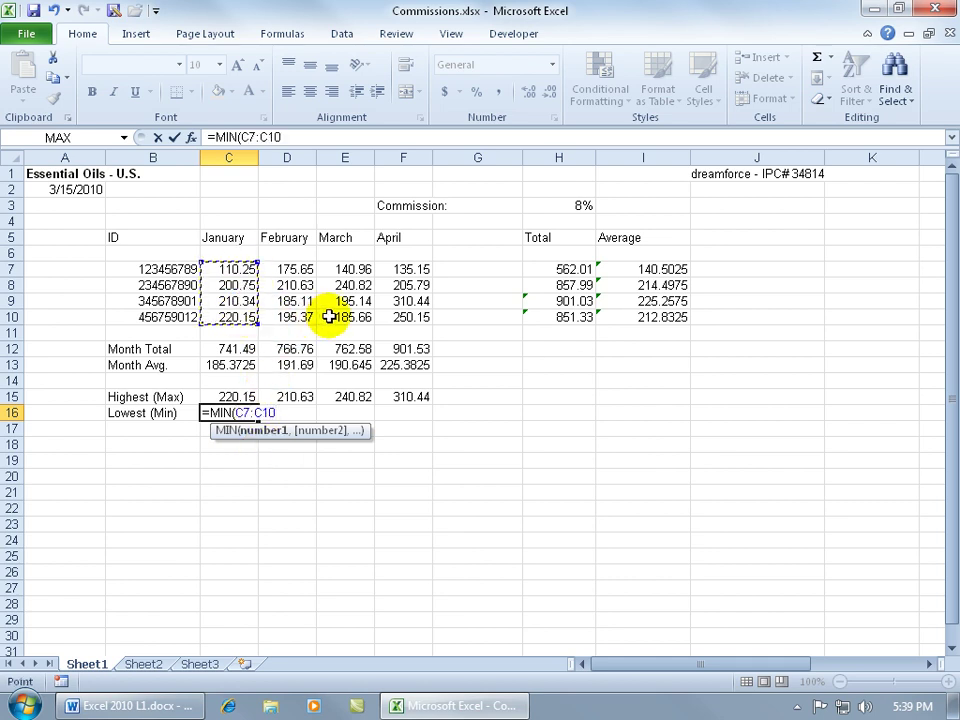
{"action": "key", "text": "Return"}
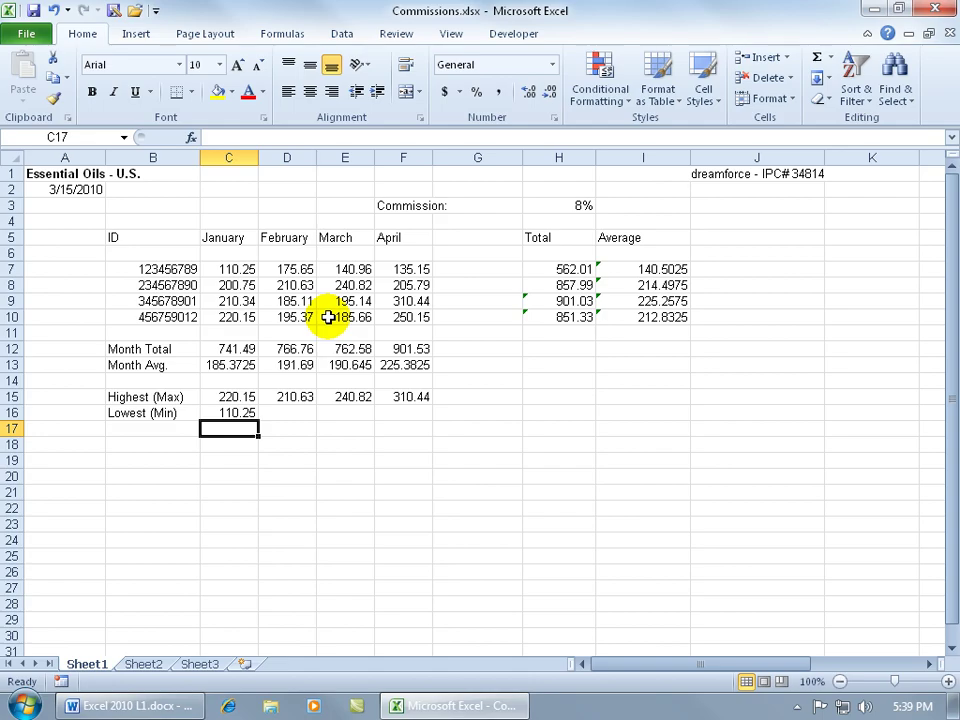
{"action": "left_click", "coordinate": [231, 270]}
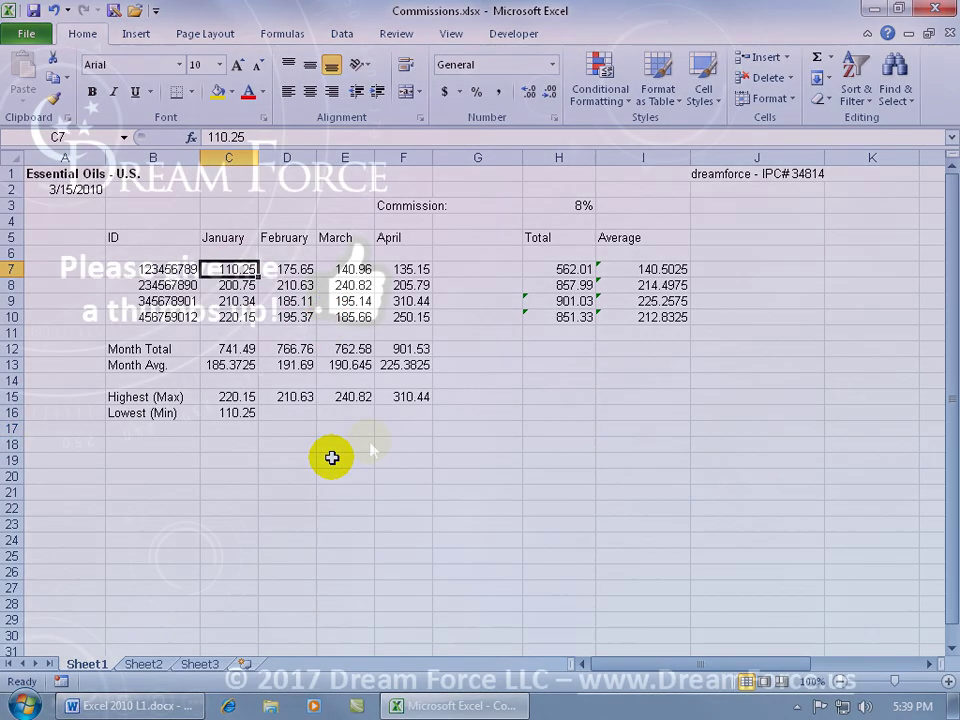